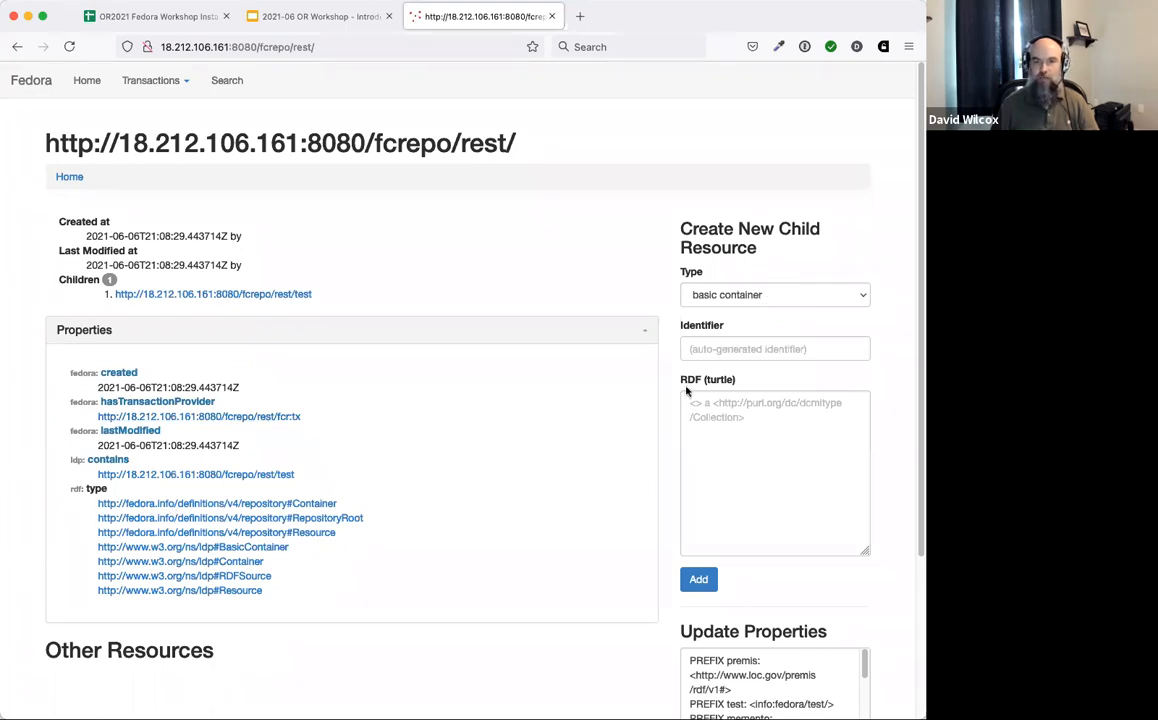
Step: Look over the repository root page and the workshop slide for Step 1a on resource creation
scroll(655, 391, down, 5)
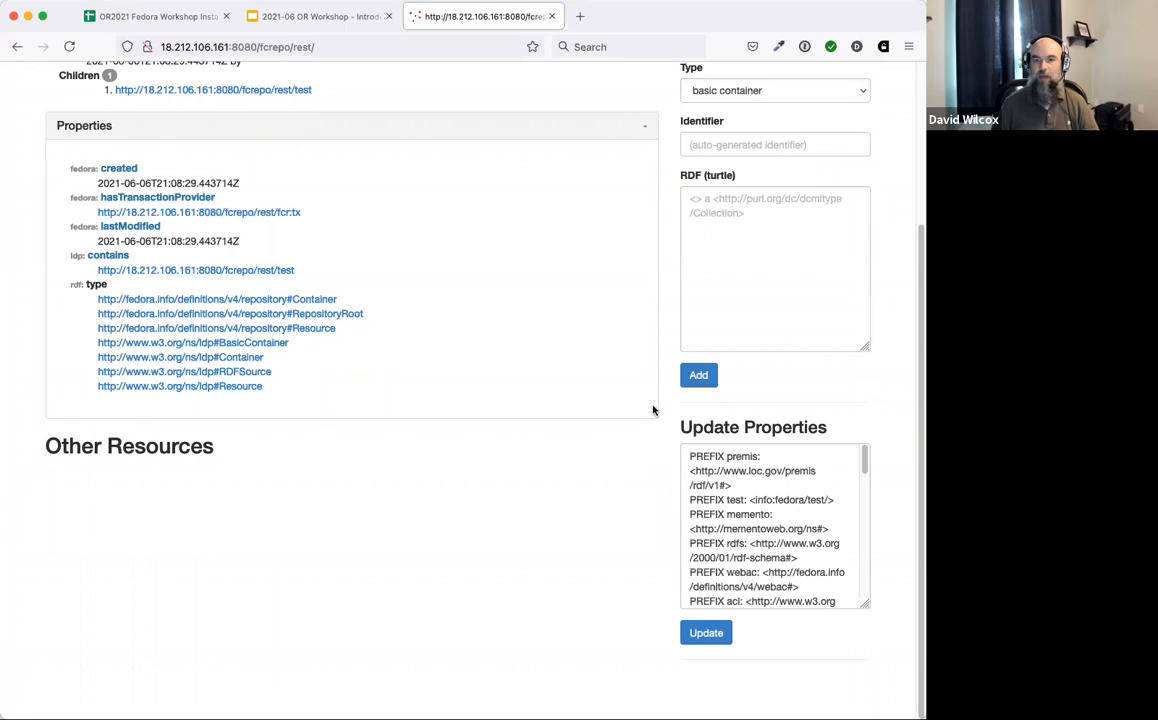
scroll(653, 410, up, 5)
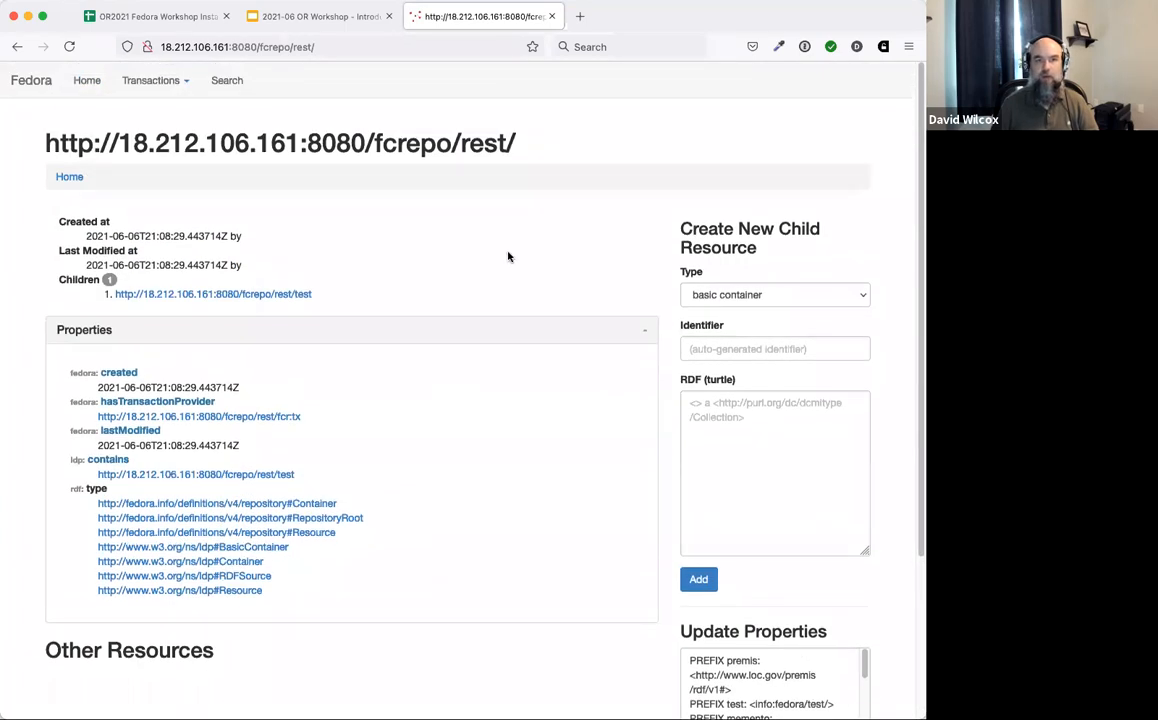
click(327, 19)
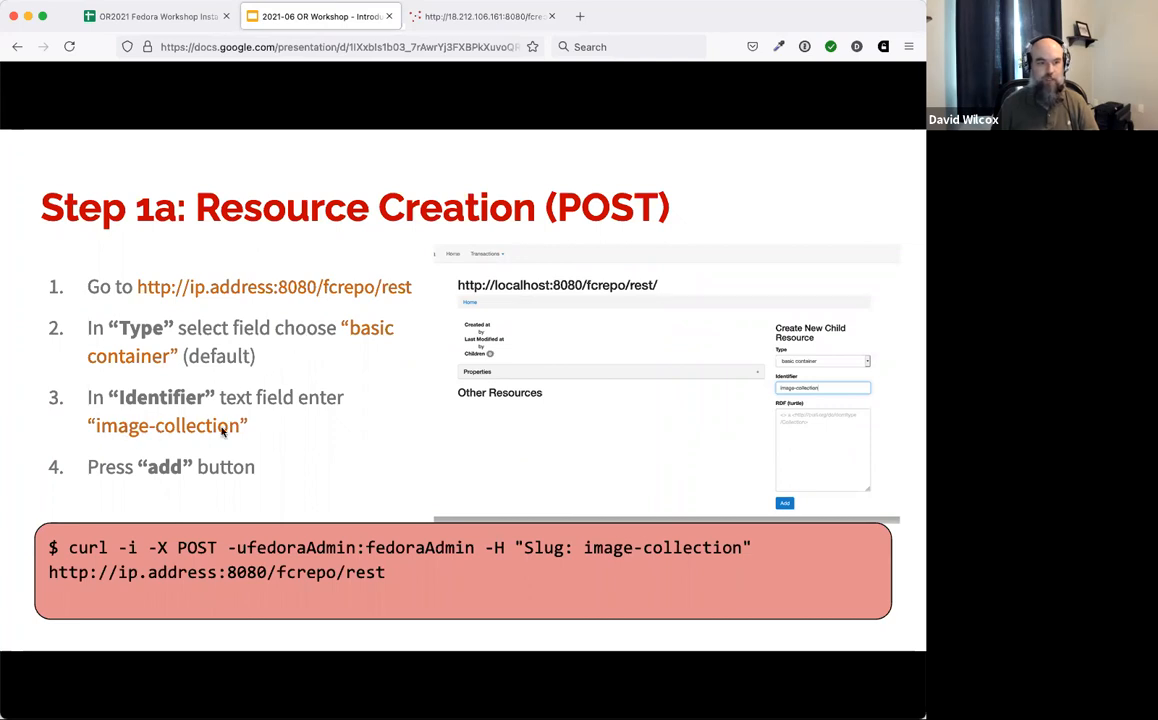
click(414, 22)
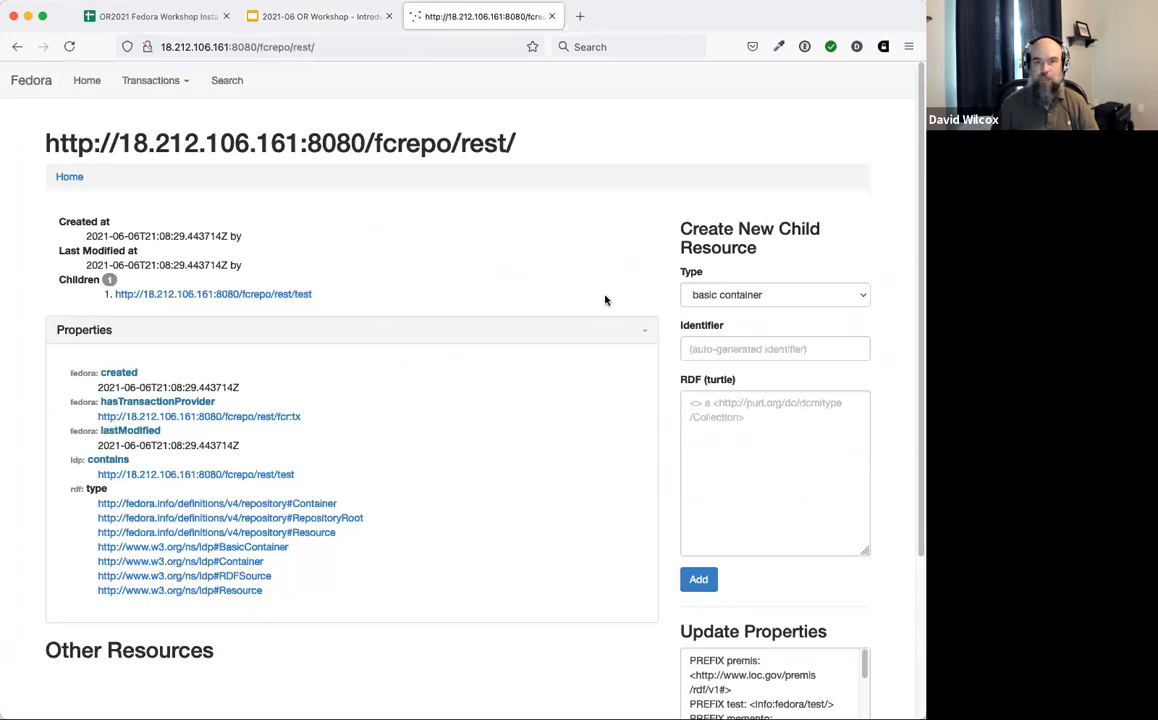
Step: Create a basic container with the identifier image-collection under the repository root
click(868, 298)
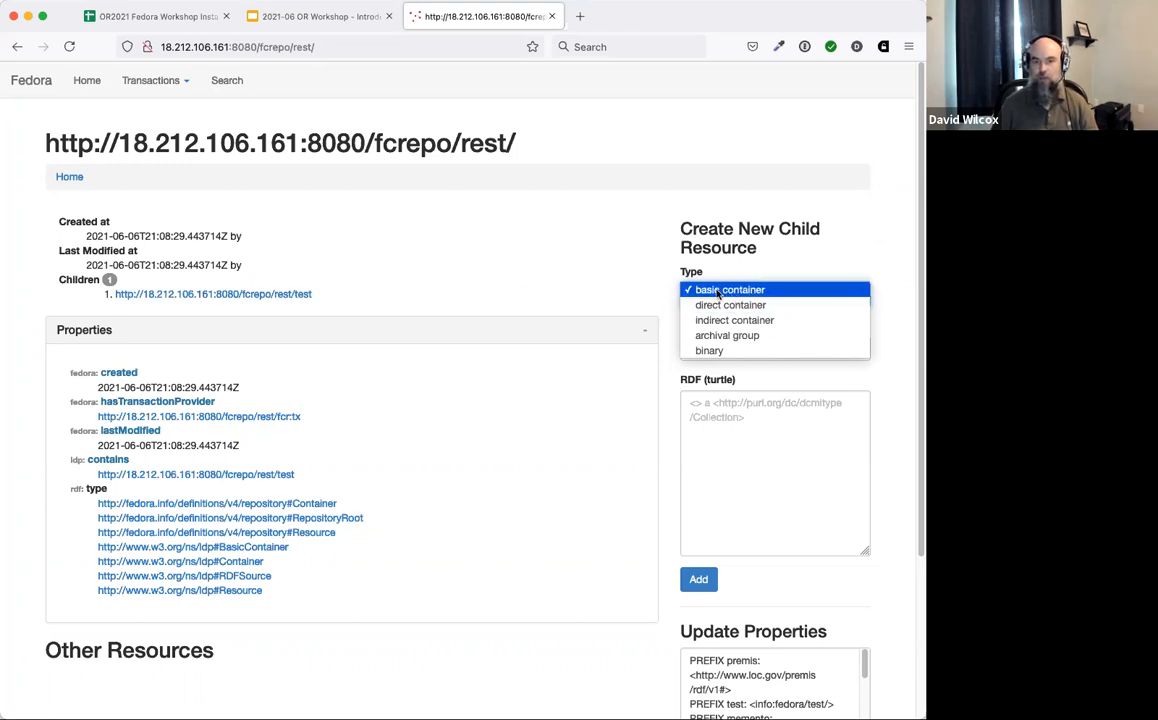
click(840, 253)
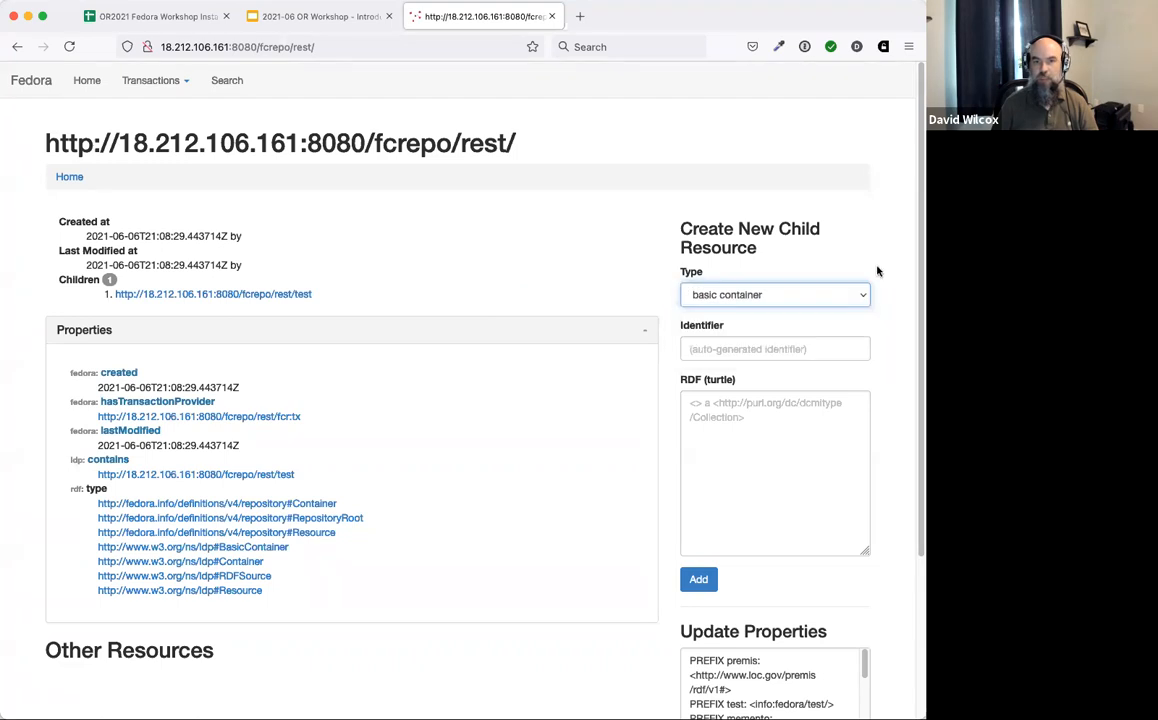
click(710, 347)
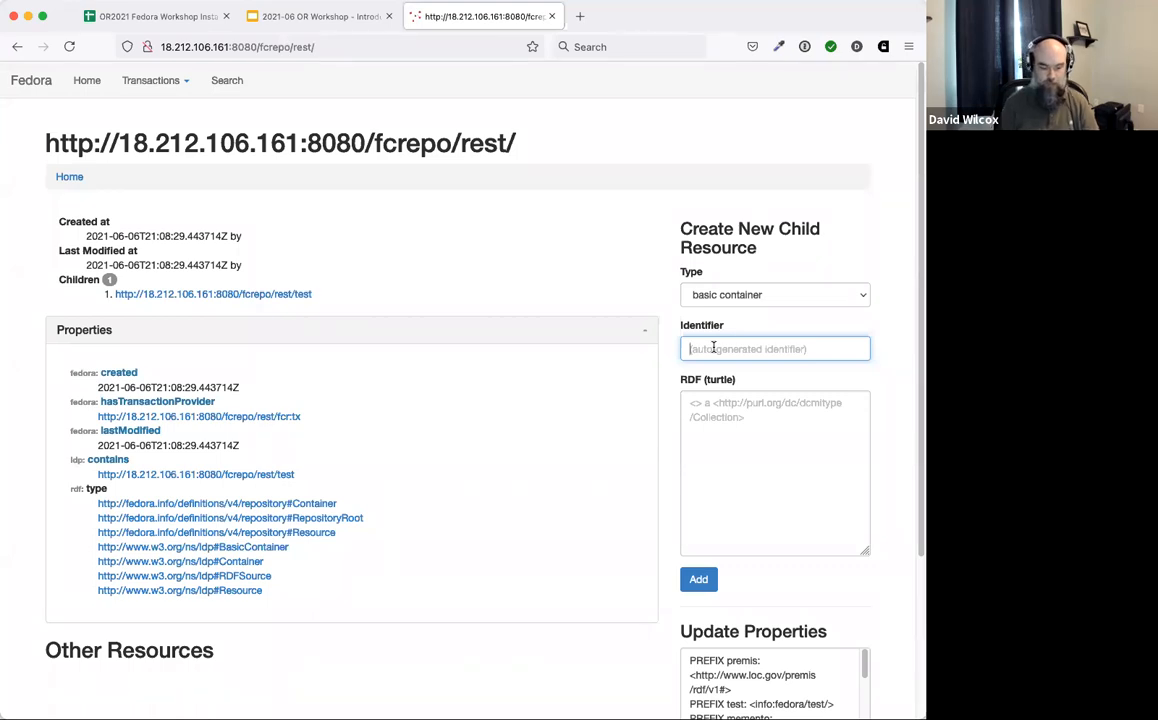
click(290, 23)
click(463, 26)
click(682, 347)
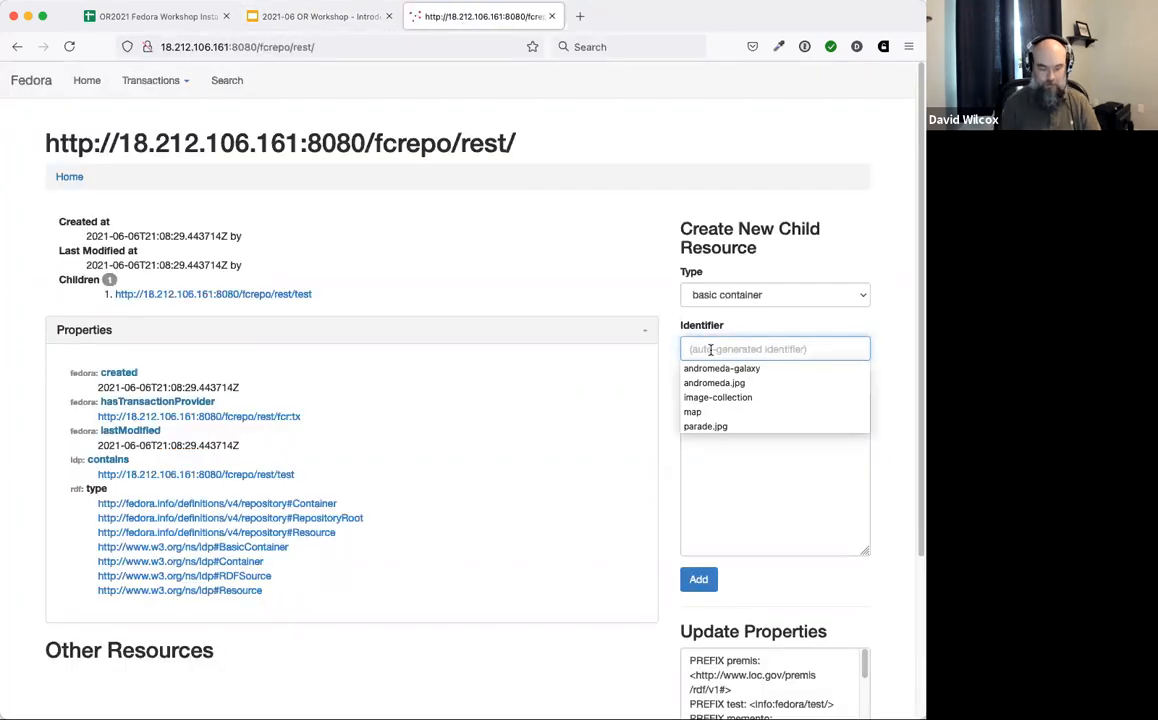
text(image)
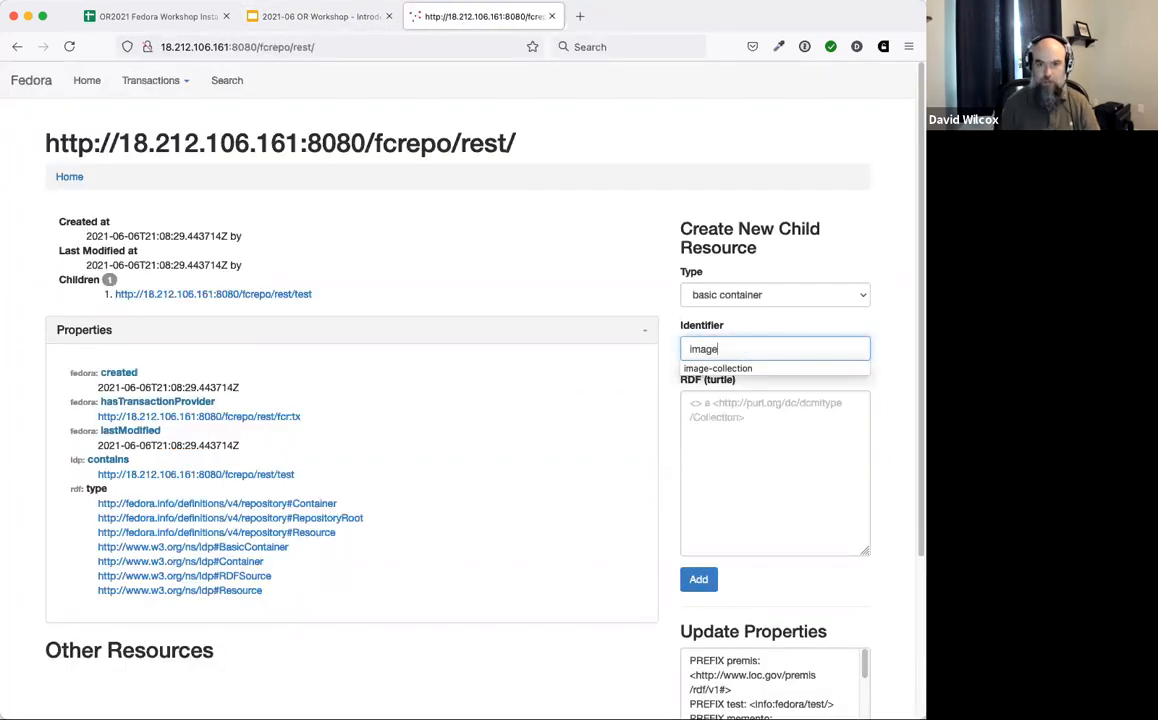
click(714, 368)
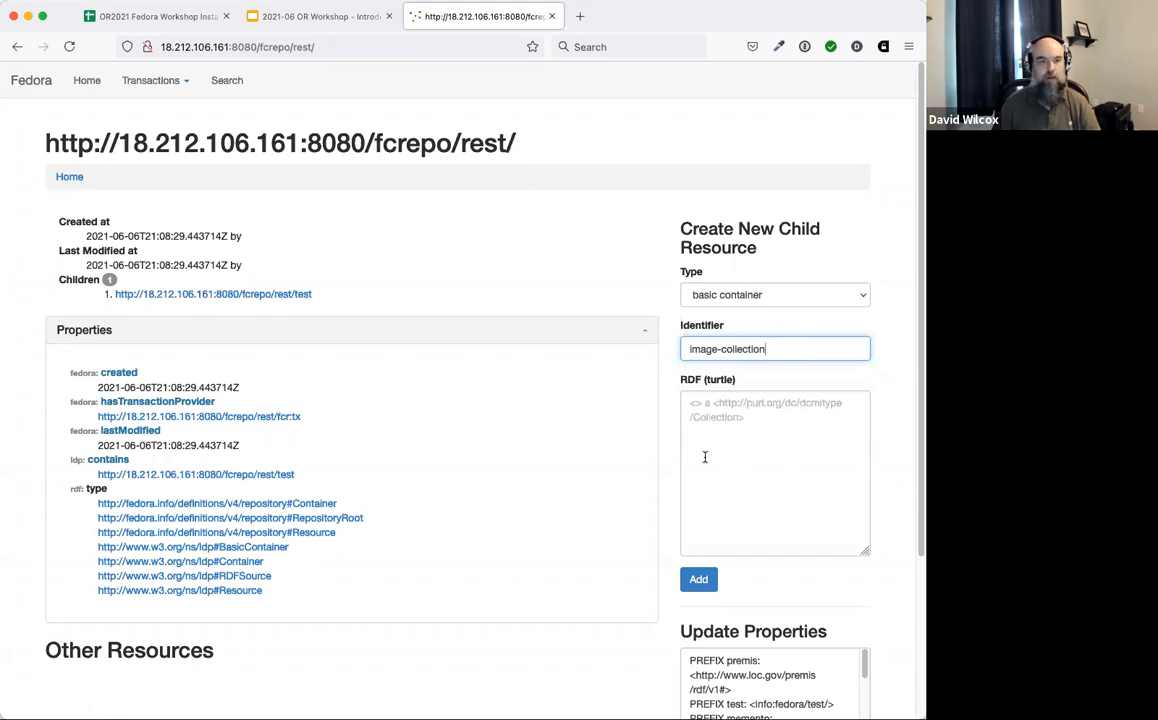
scroll(656, 465, down, 1)
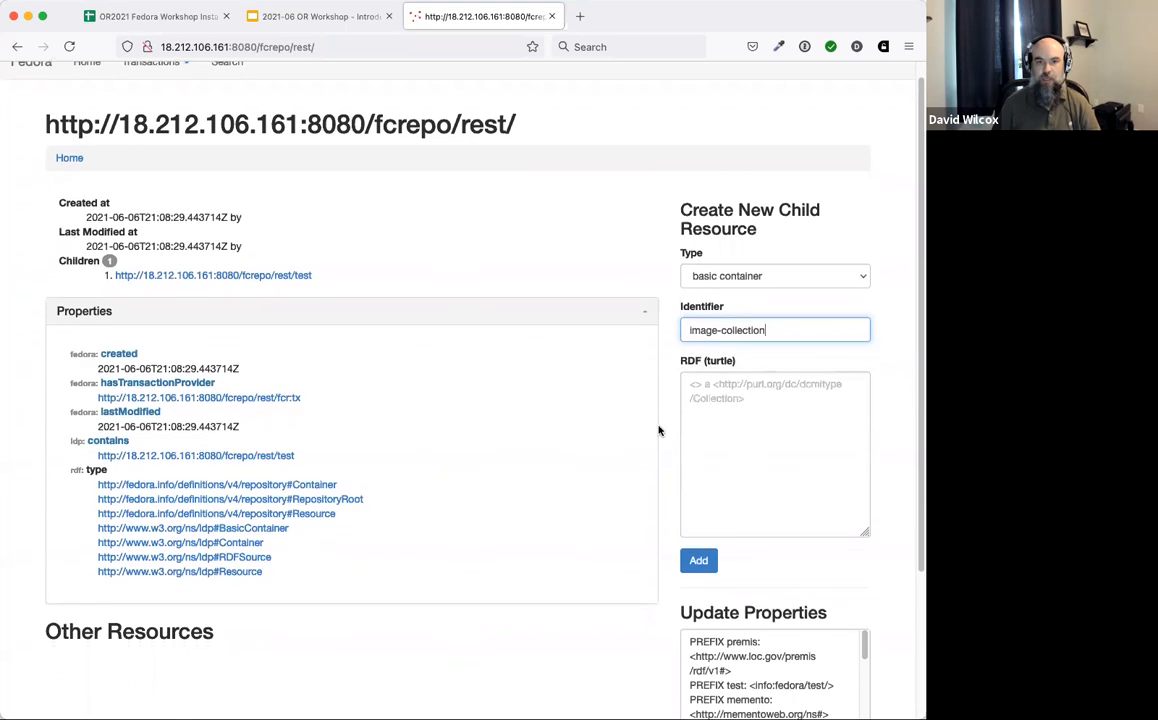
click(700, 562)
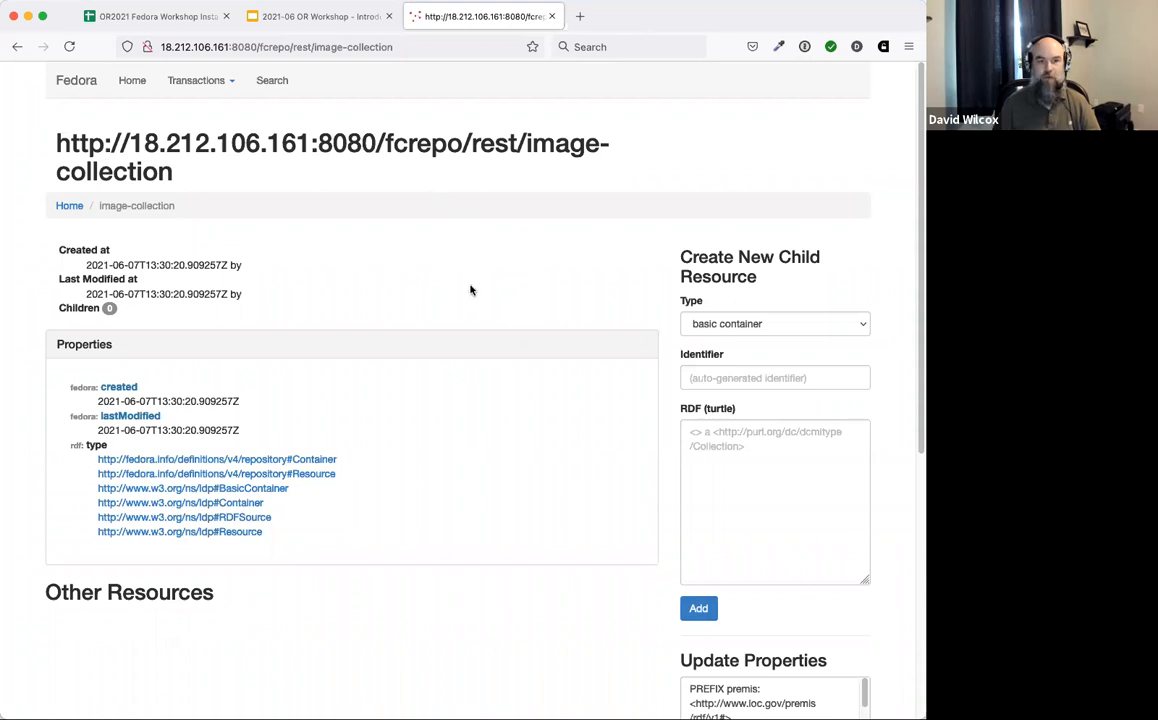
Step: Examine the new image-collection container's properties and read the workshop slide for Step 1b in Google Slides
scroll(482, 318, down, 1)
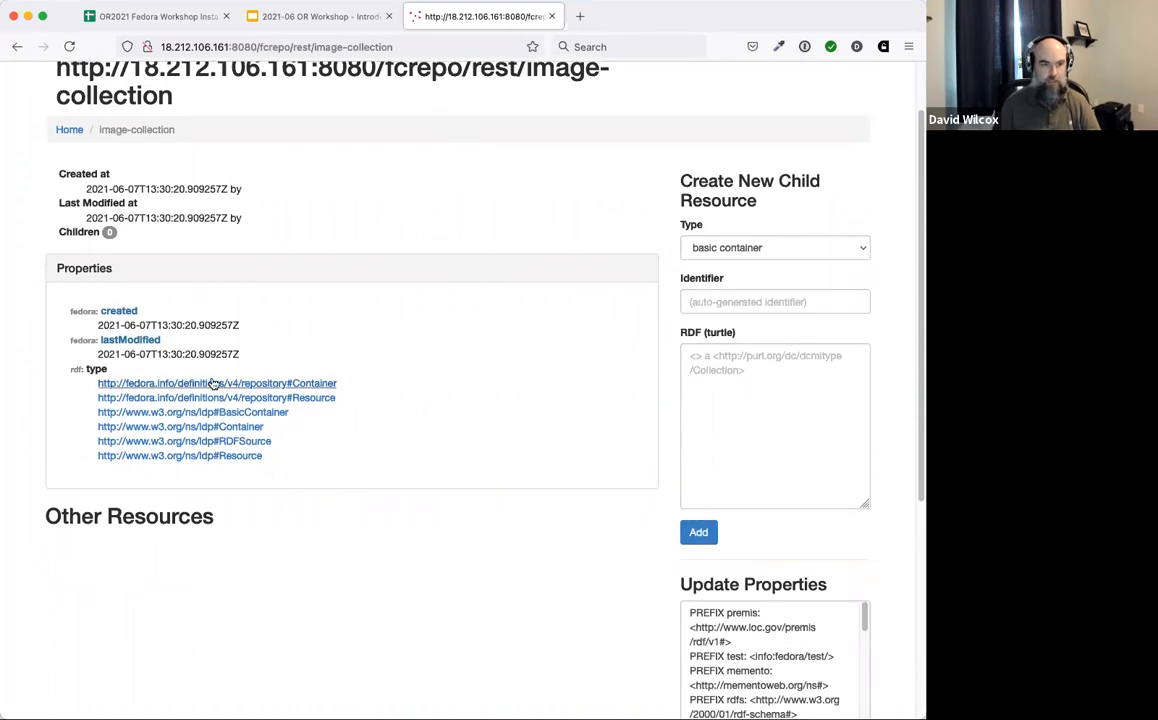
scroll(517, 365, up, 1)
scroll(517, 365, up, 1)
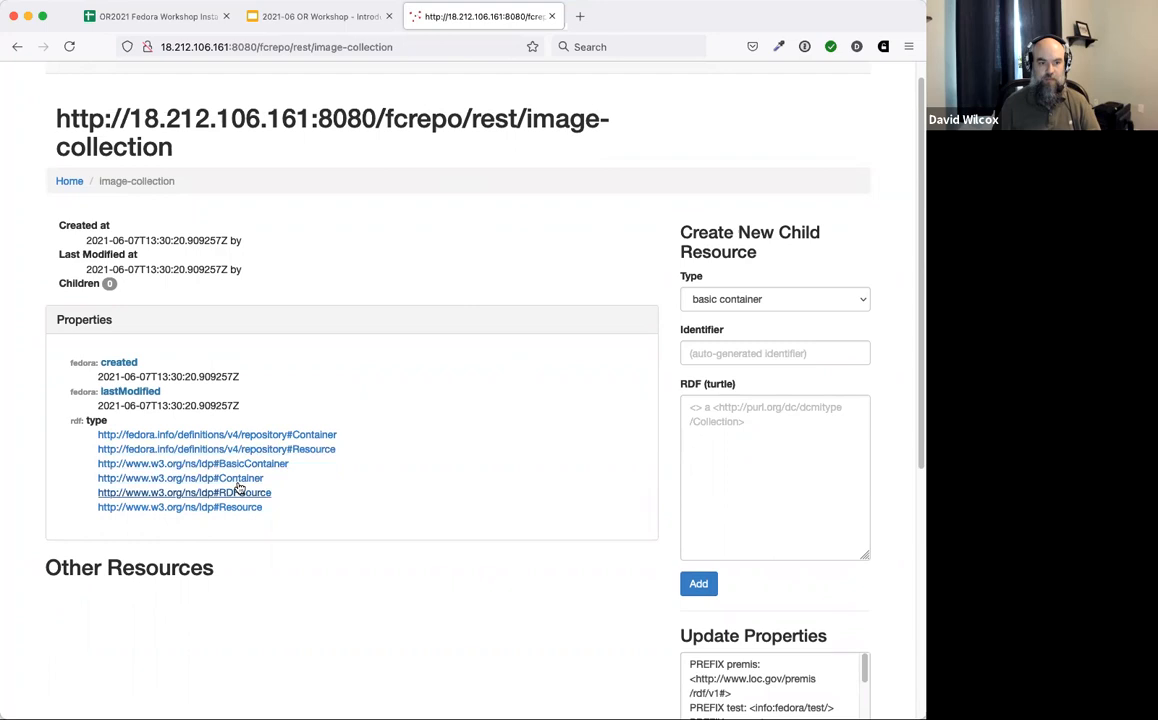
scroll(483, 359, up, 1)
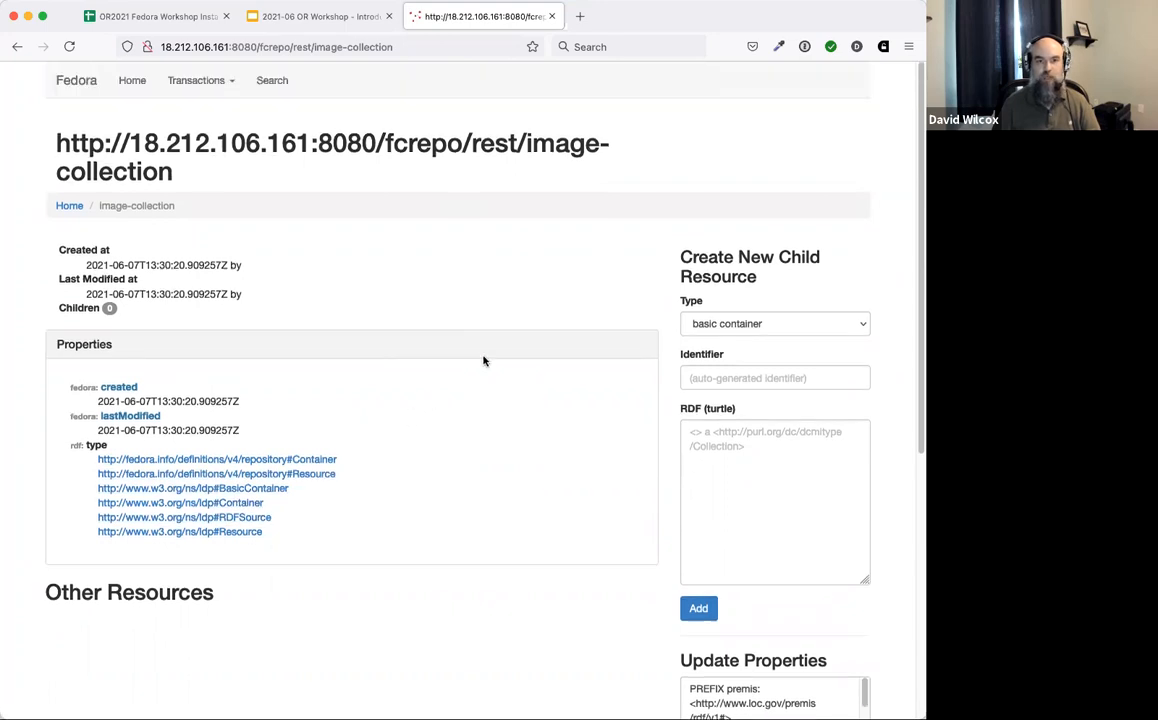
click(266, 20)
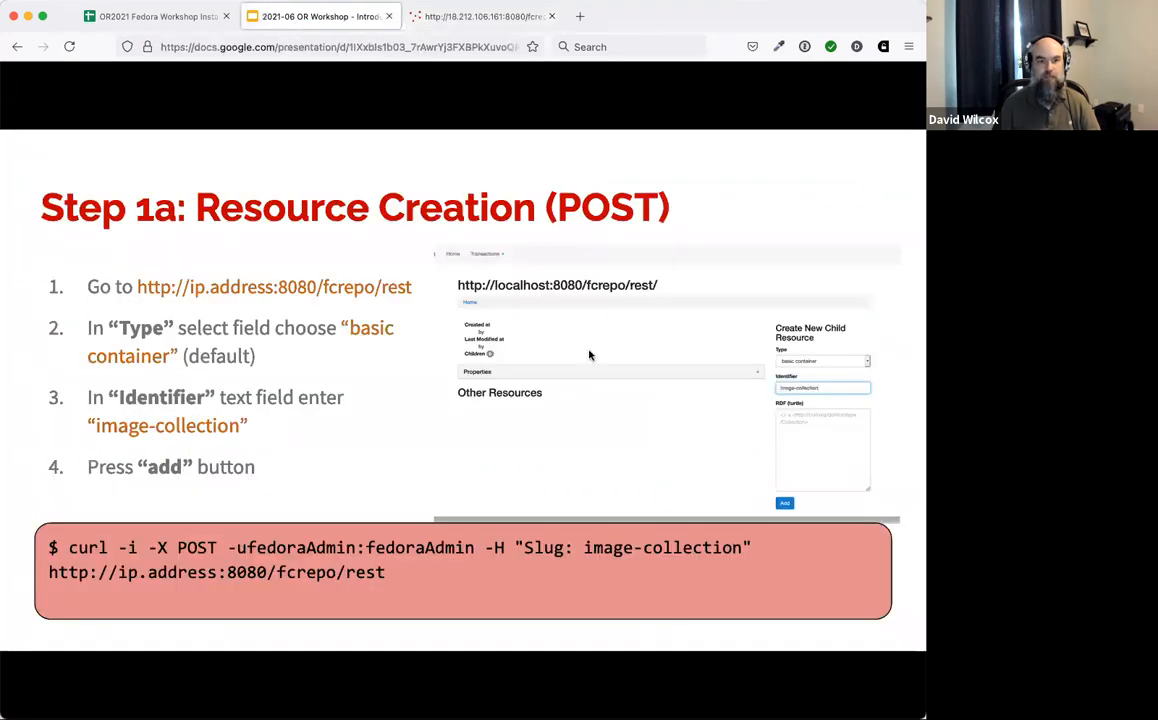
click(898, 311)
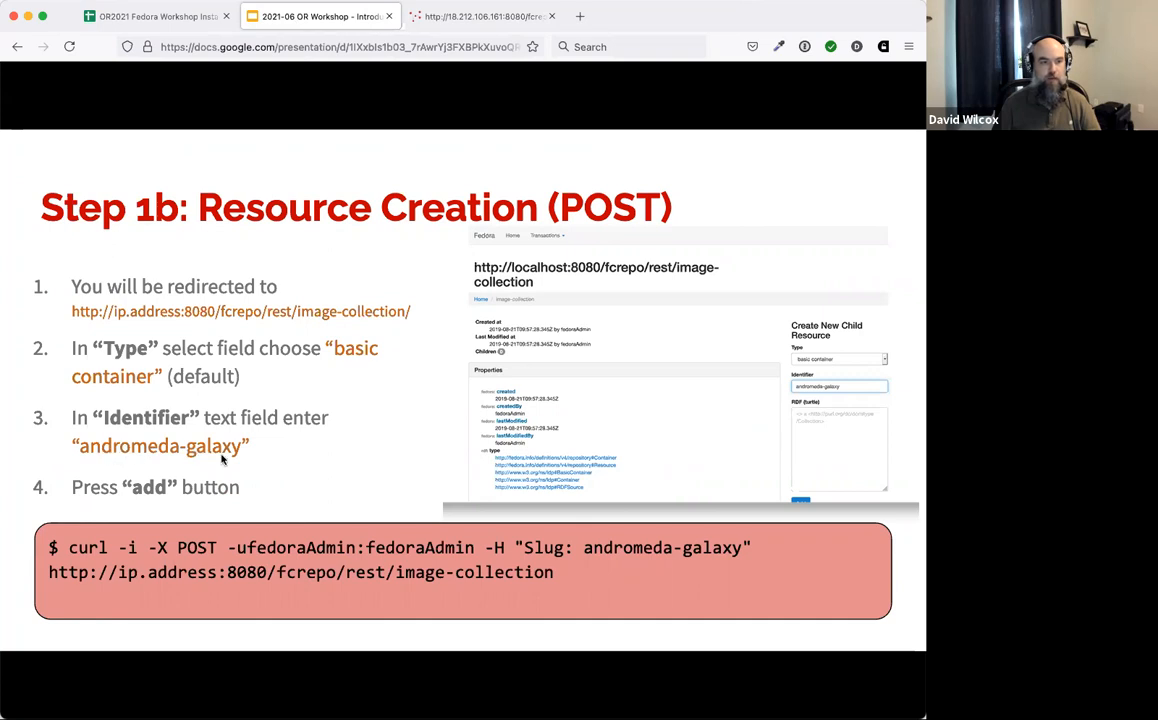
Step: In Fedora, create a basic container with the identifier andromeda-galaxy inside image-collection, and return to the workshop slides
click(458, 18)
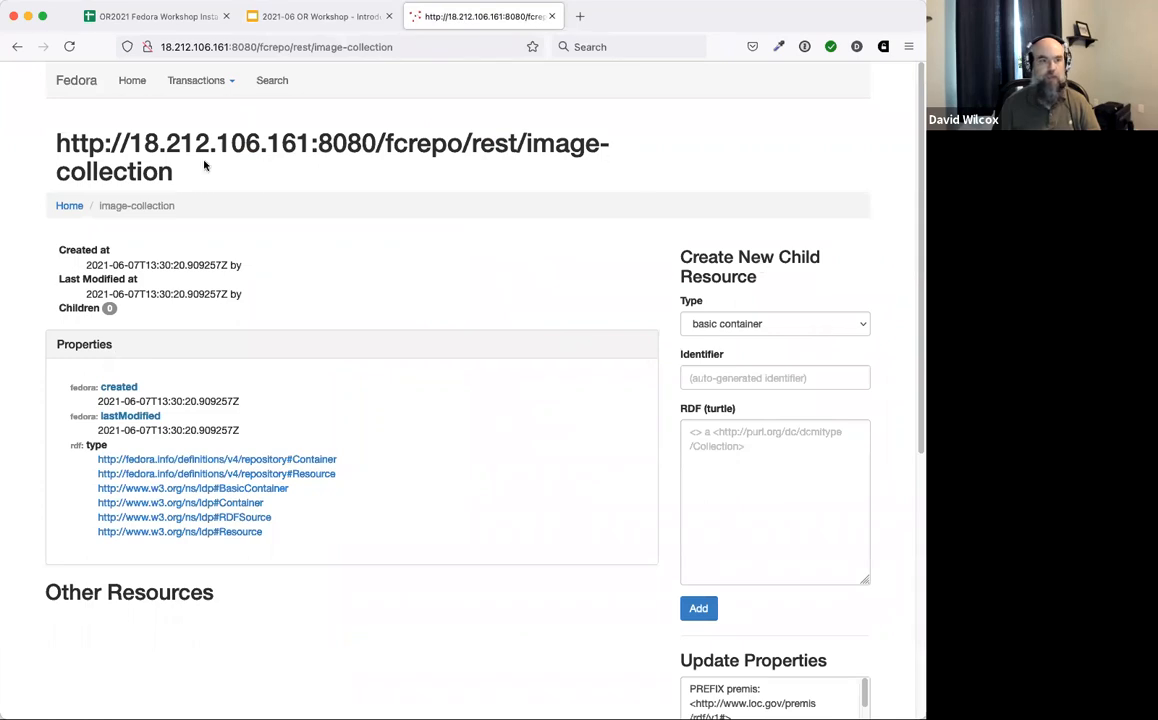
click(728, 382)
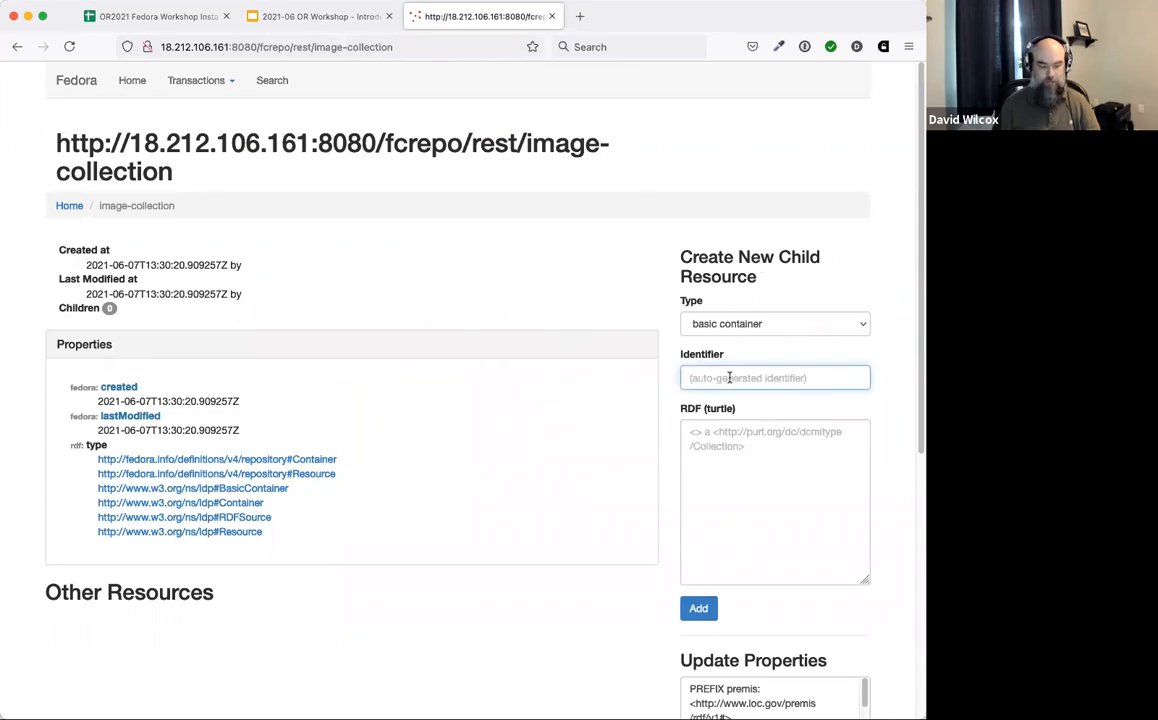
text(andr)
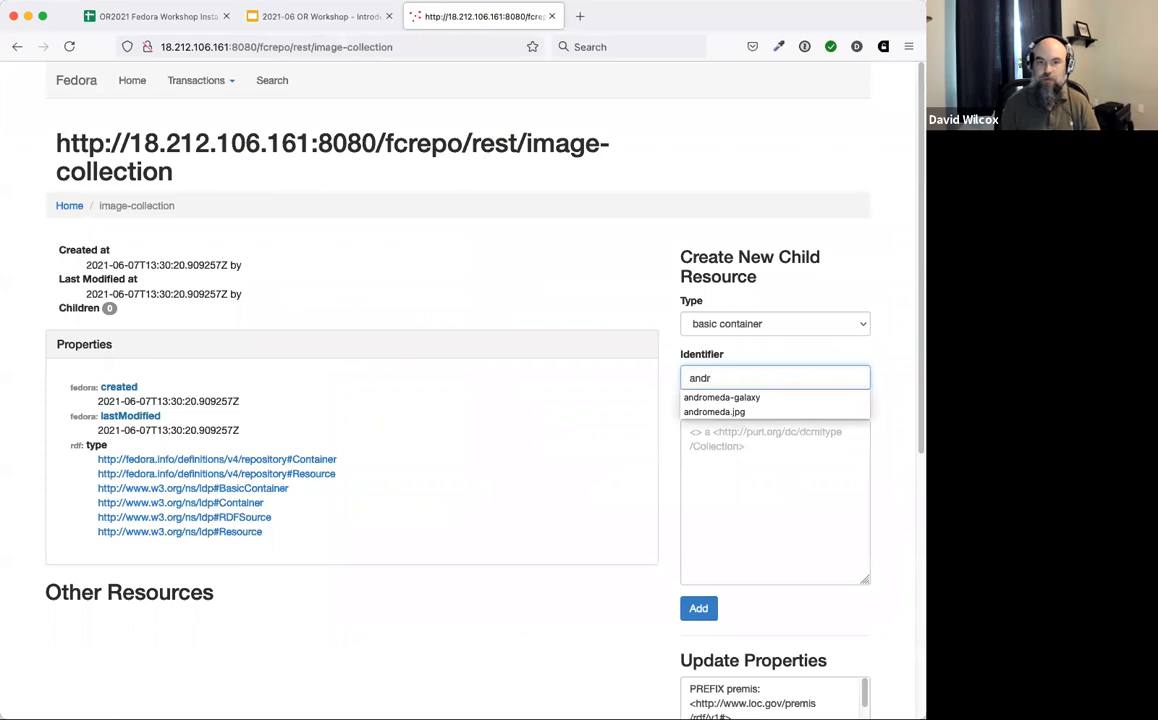
click(754, 398)
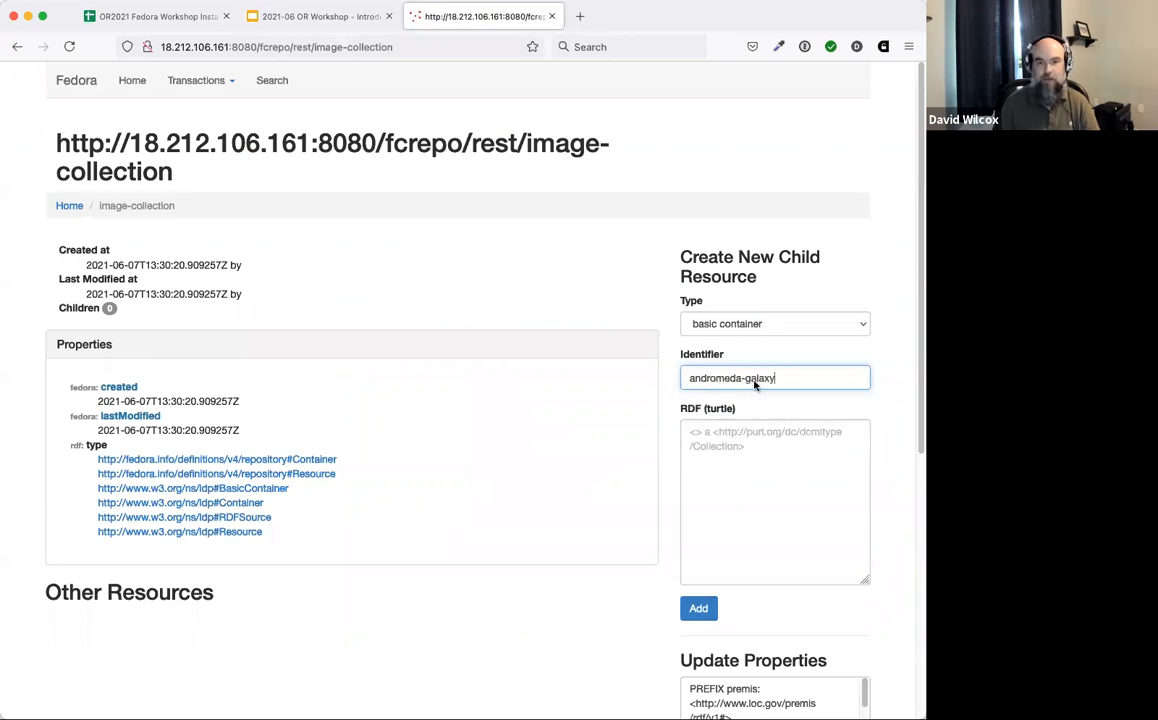
click(697, 611)
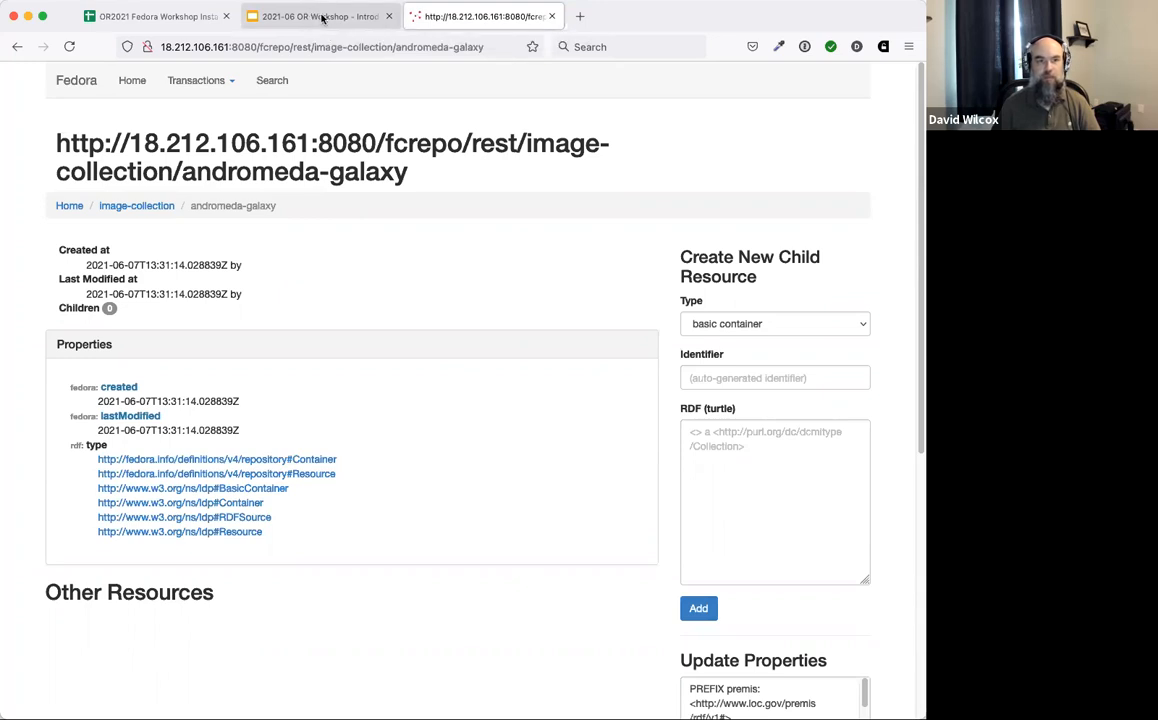
click(322, 18)
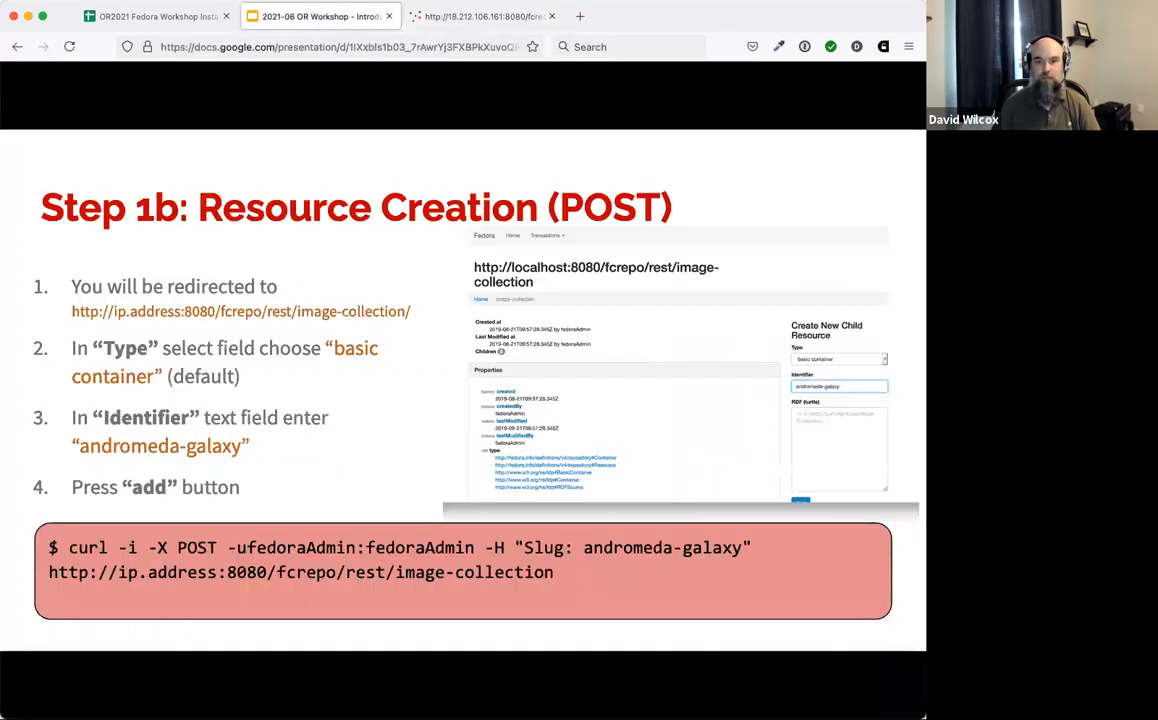
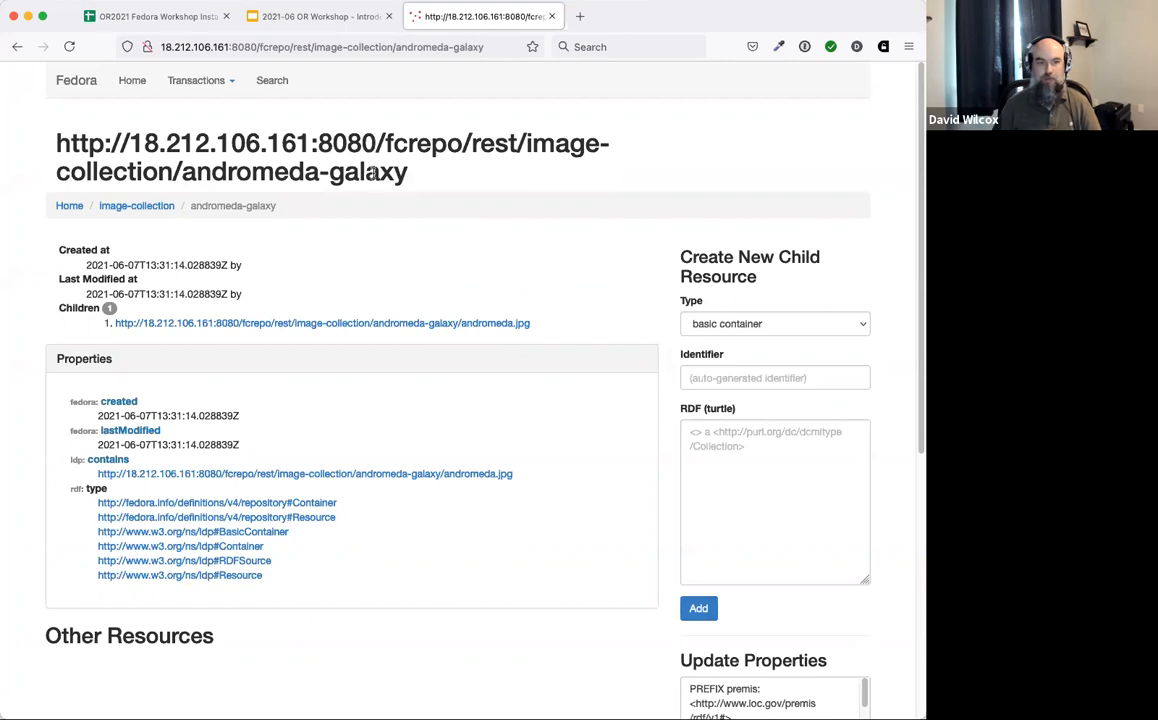
Step: Update the andromeda-galaxy container's properties by inserting <> dc:title "Andromeda Galaxy" in the INSERT clause of the SPARQL update
scroll(670, 286, down, 1)
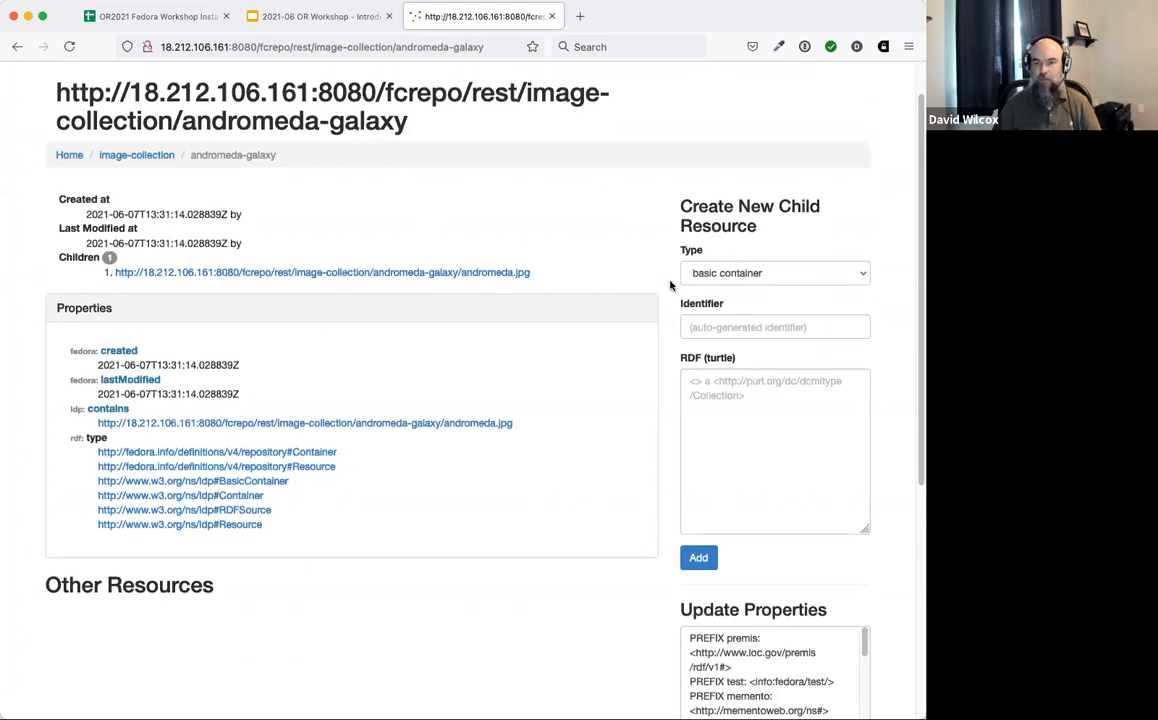
scroll(670, 285, down, 5)
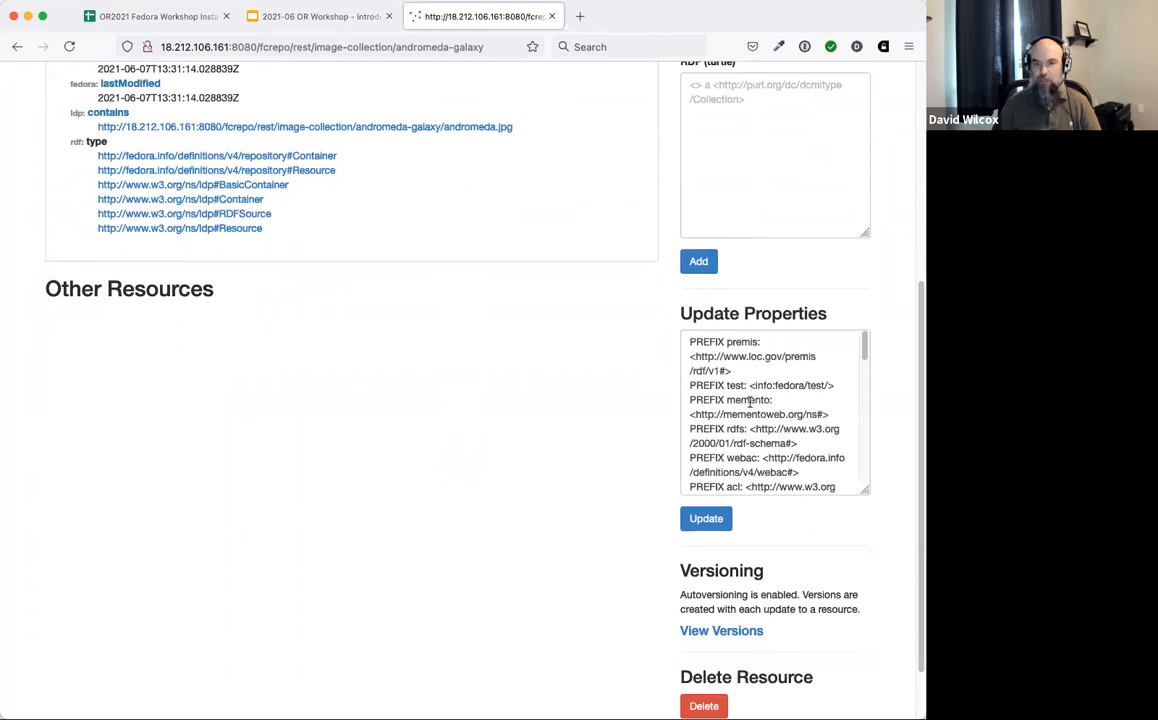
scroll(759, 426, down, 3)
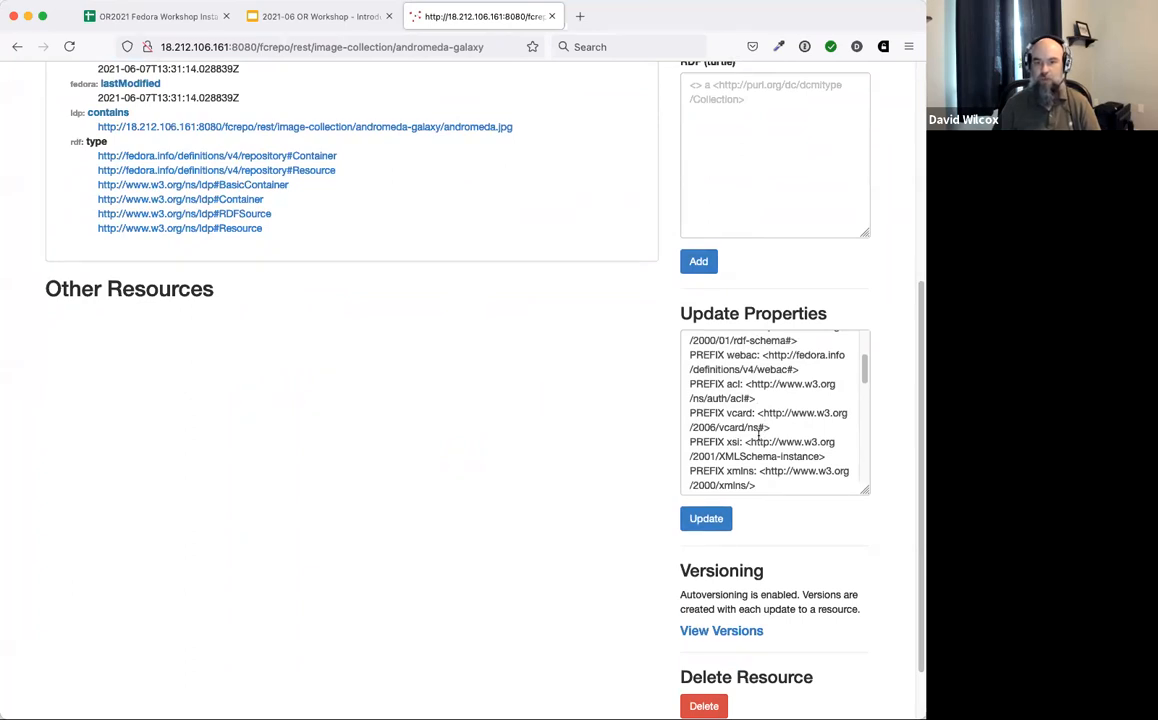
scroll(759, 432, down, 5)
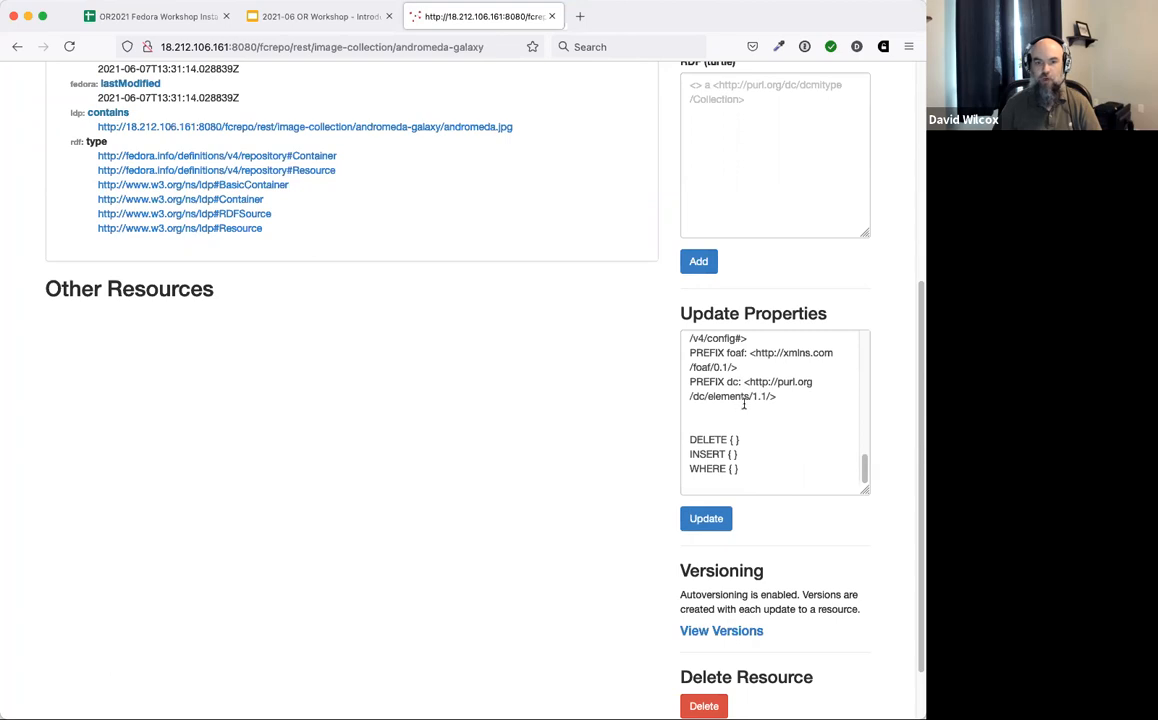
click(731, 454)
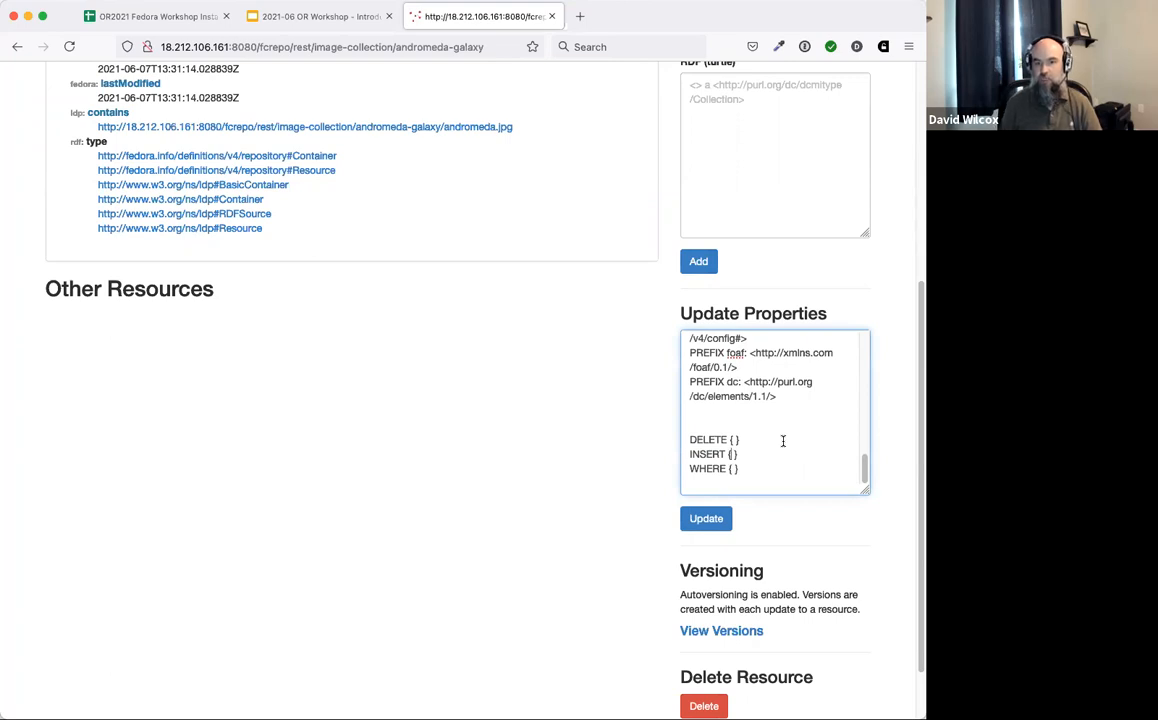
text(<>)
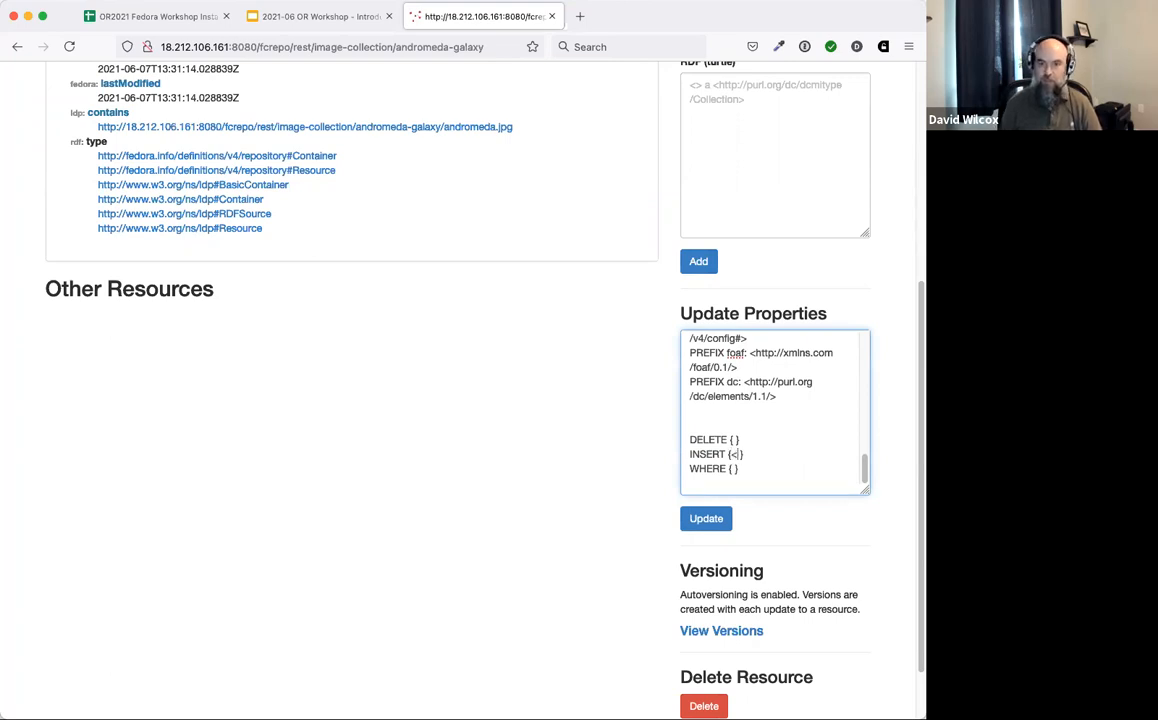
text( dc:title )
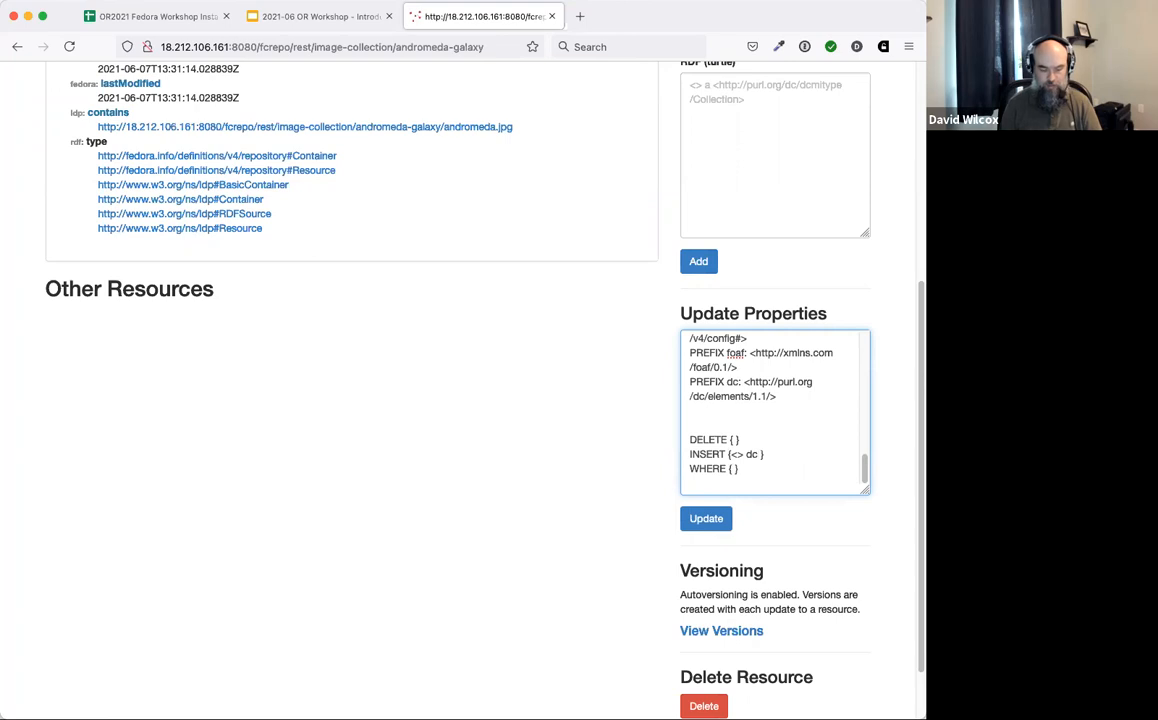
text("And)
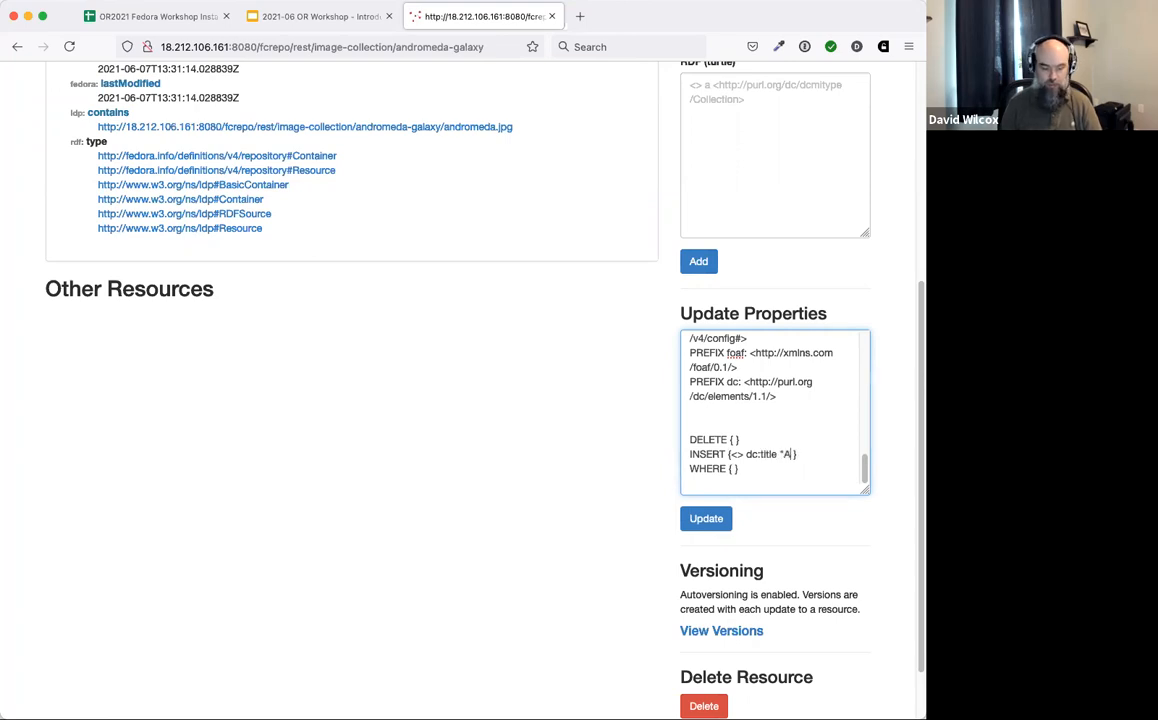
text(romeda)
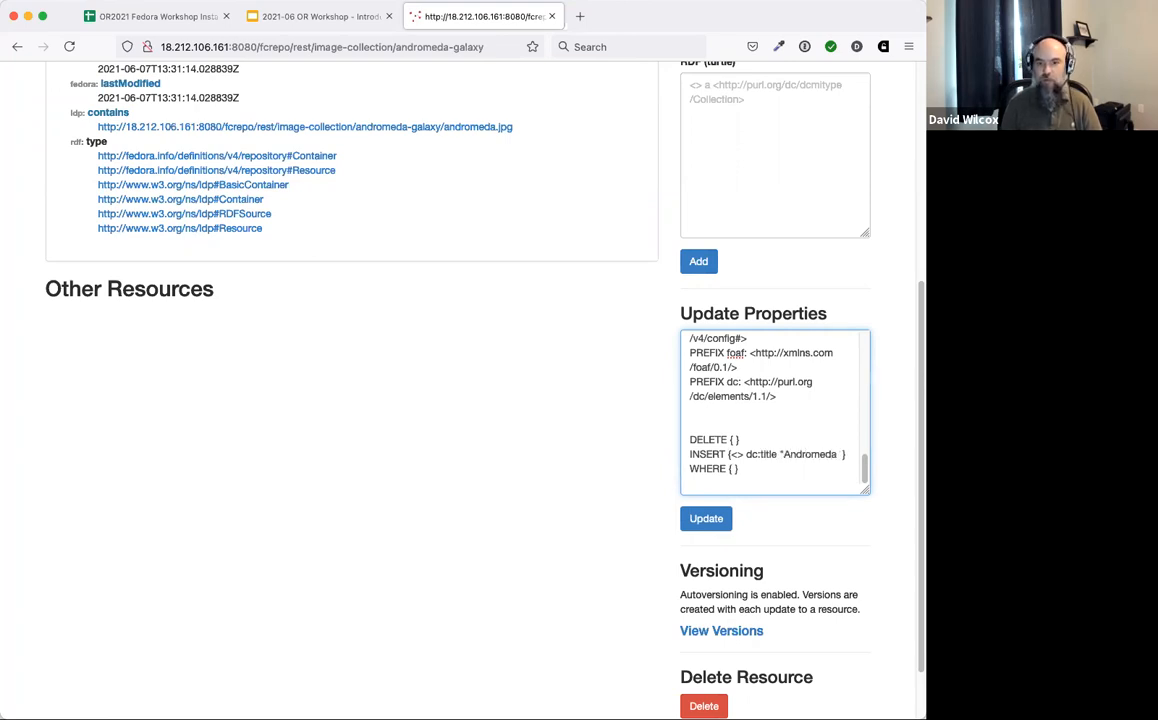
text( Galaxy)
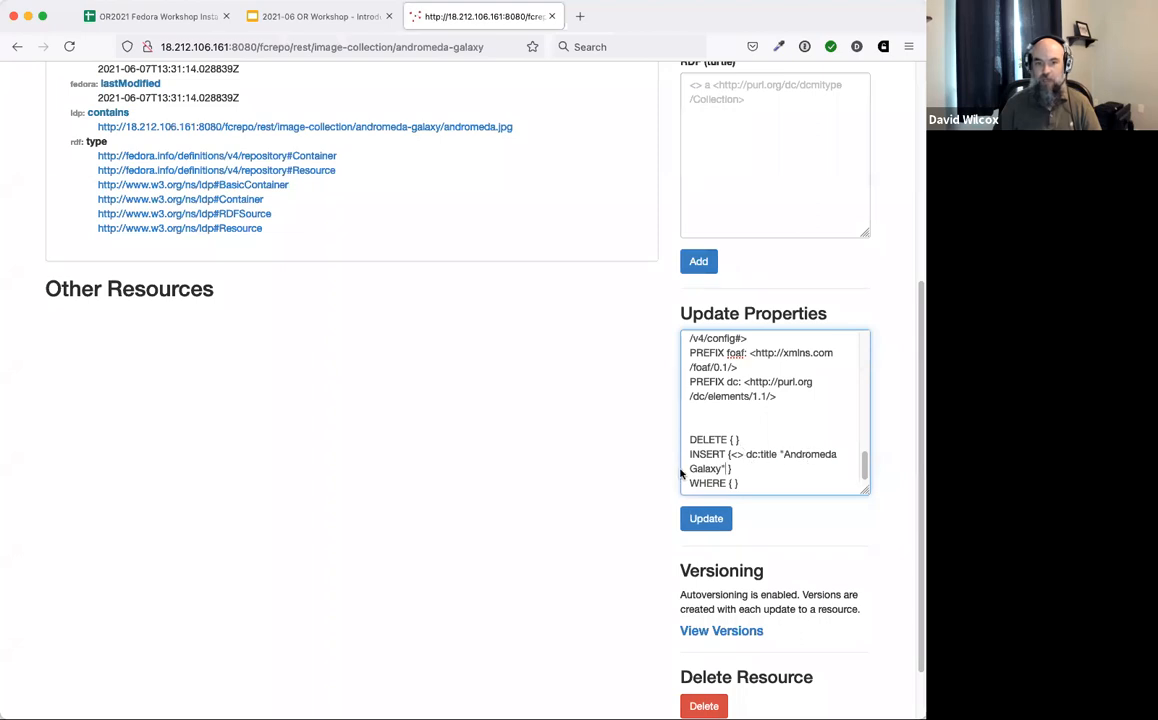
click(706, 518)
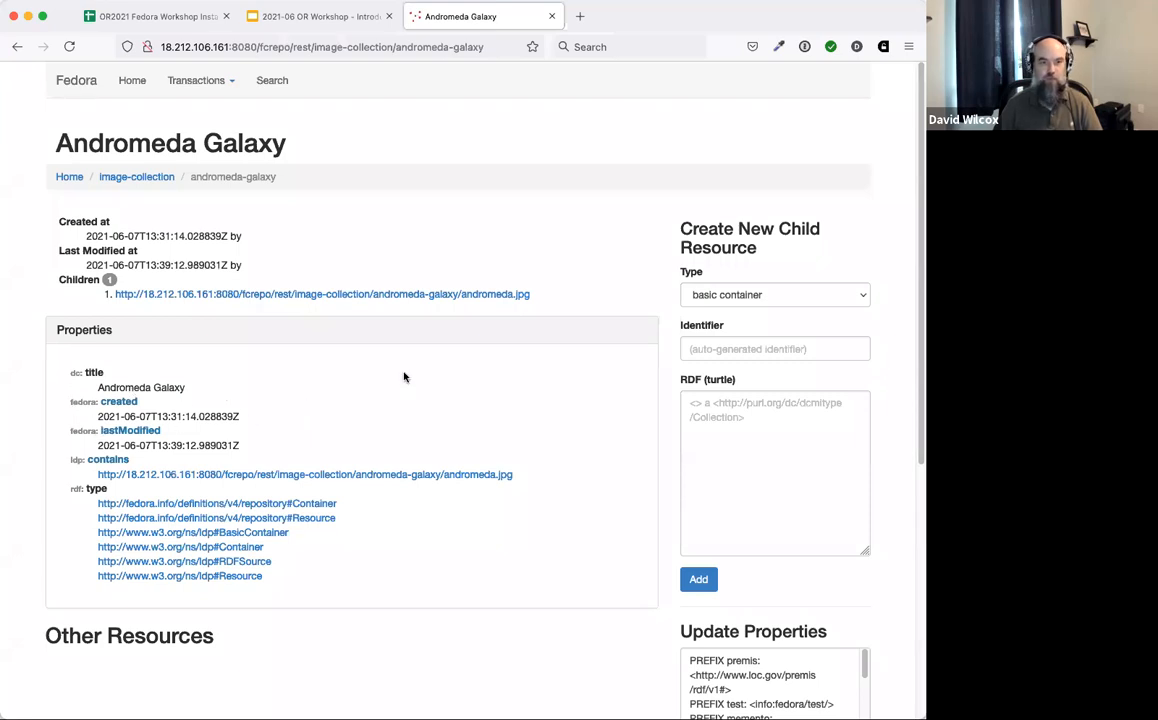
Step: Switch to the workshop slides in Google Slides and advance to the last step about deleting a resource
click(318, 16)
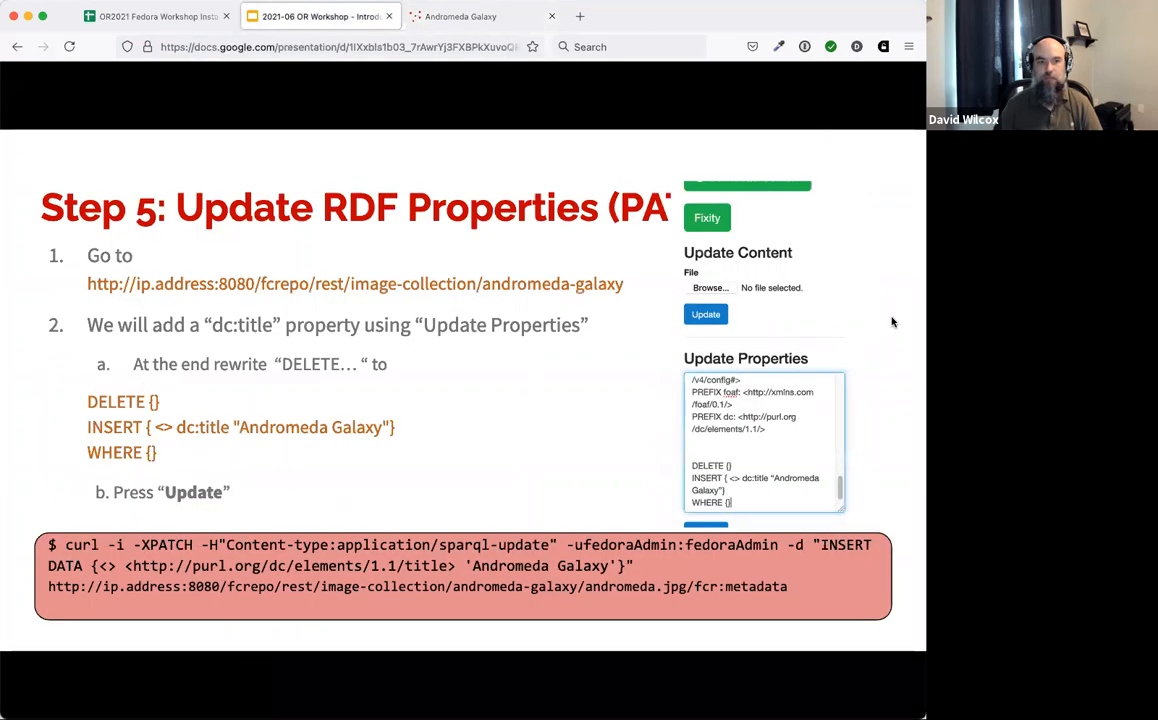
key(Right)
key(Right)
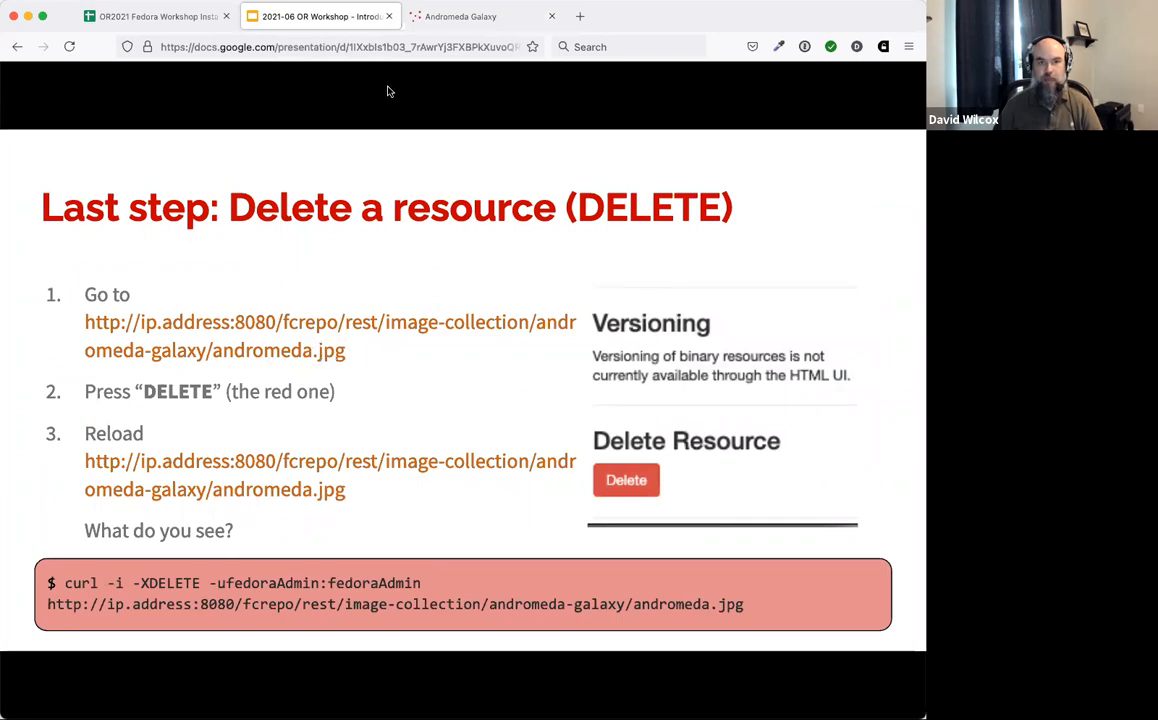
Step: In Fedora, open andromeda.jpg inside the andromeda-galaxy container and delete the resource
click(453, 20)
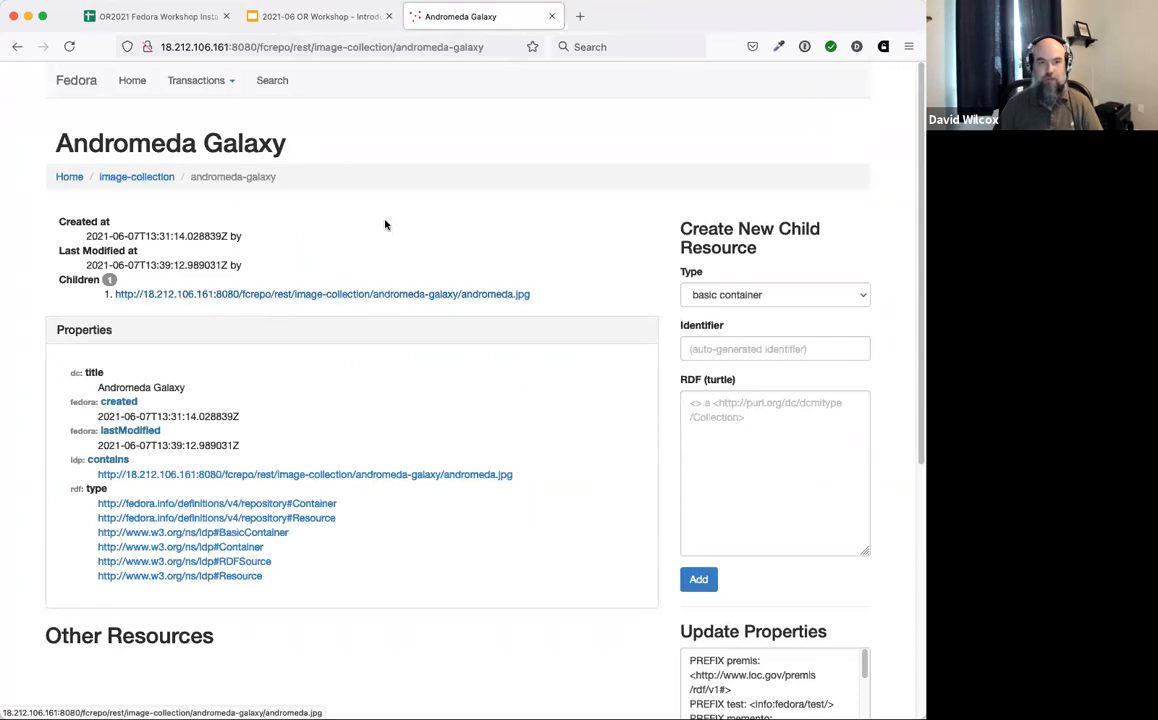
click(488, 296)
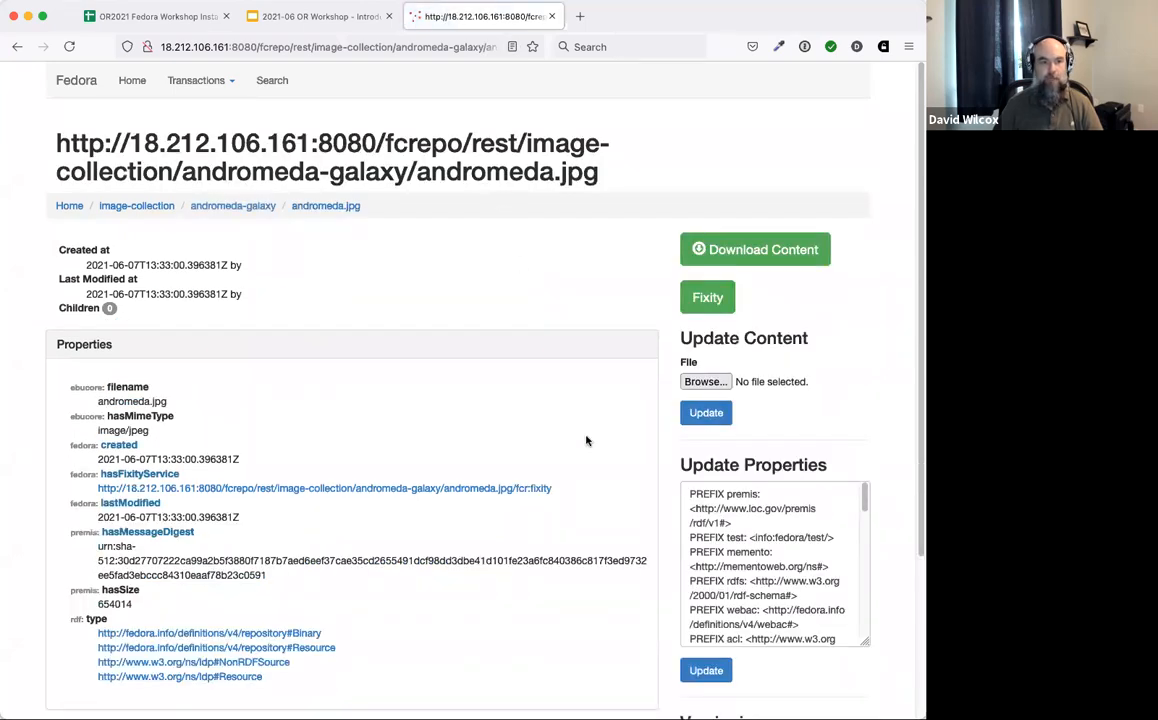
scroll(620, 484, down, 3)
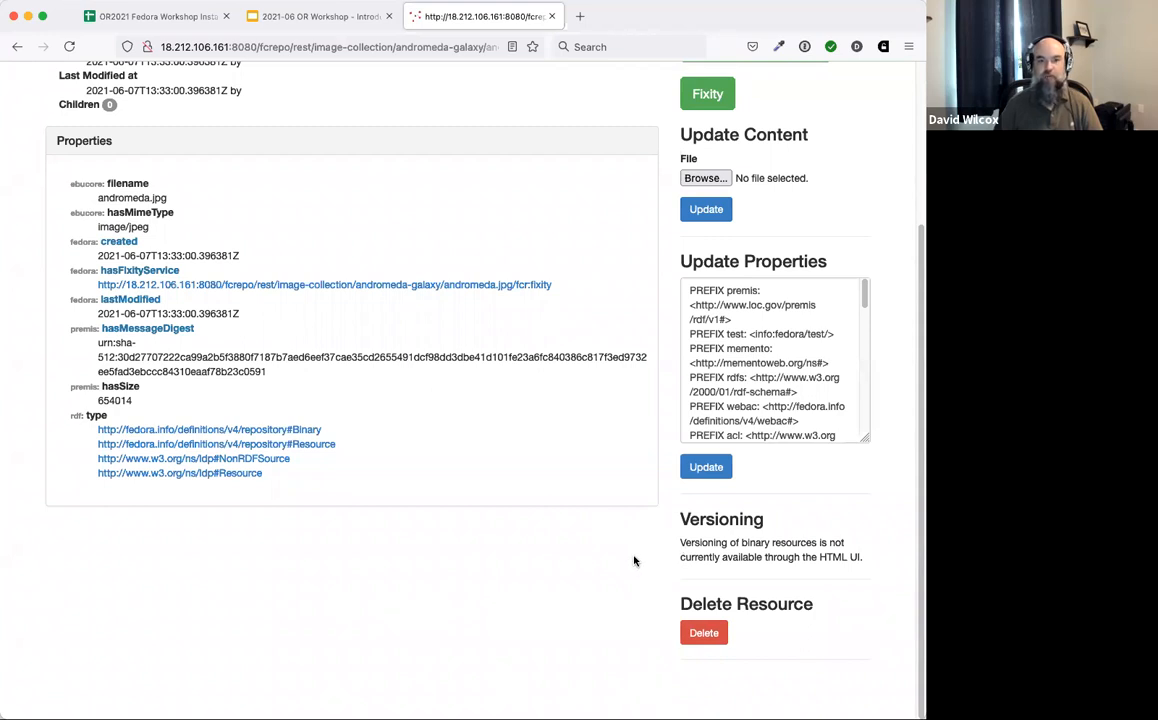
click(703, 633)
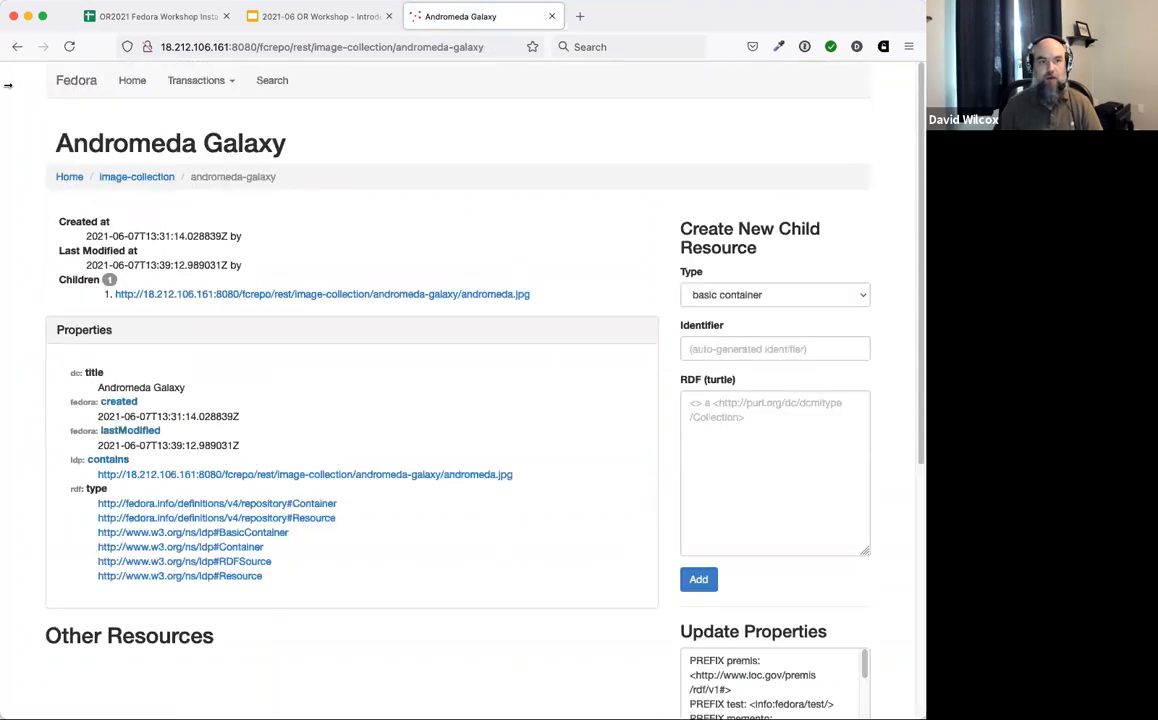
Step: Go back to the deleted andromeda.jpg page, reload it and enlarge the page text to 170%
click(15, 50)
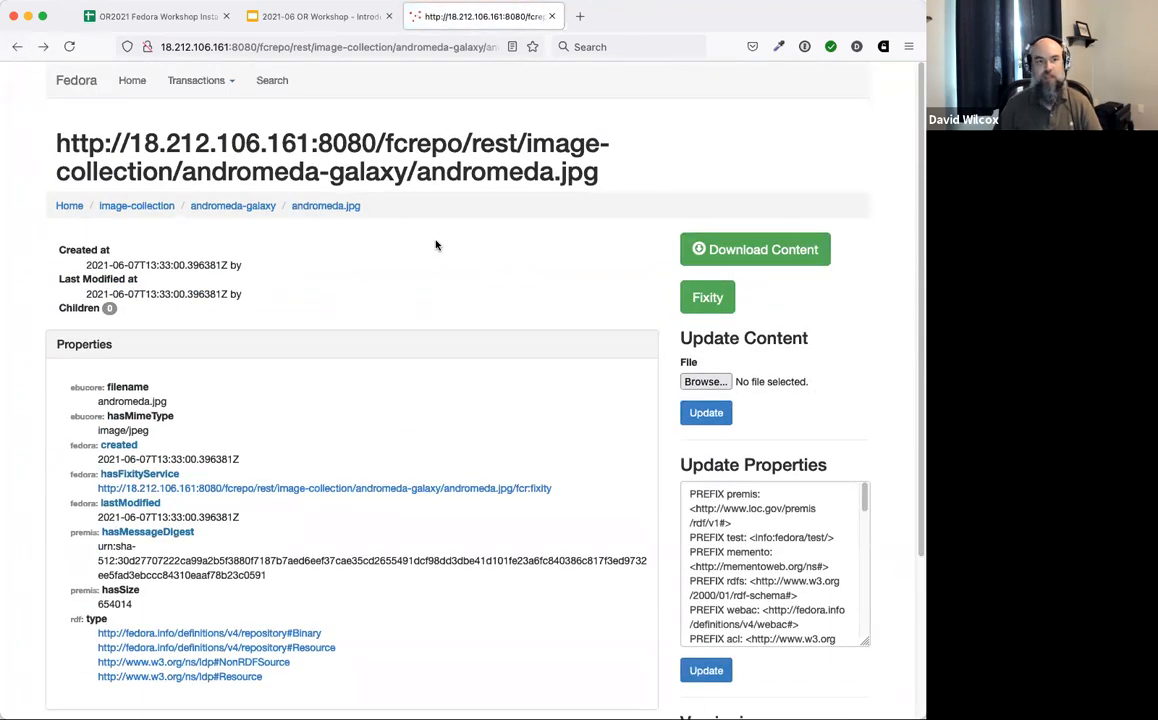
click(70, 47)
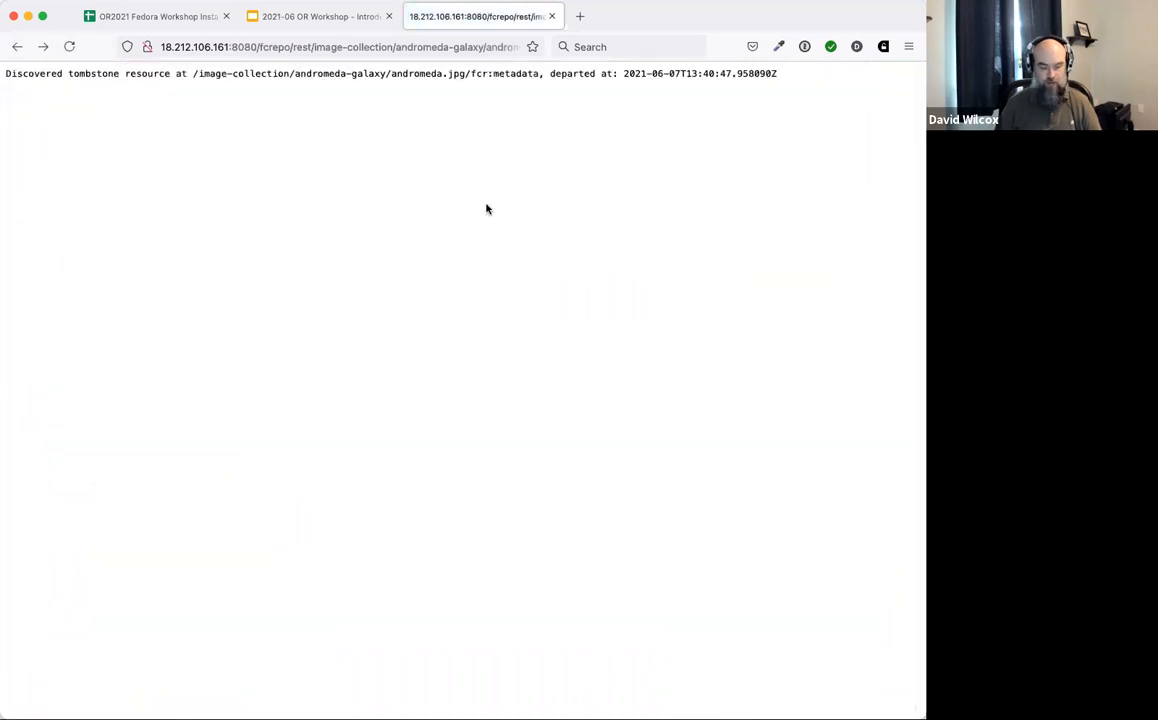
key(super+equal)
key(super+equal)
key(super+equal)
key(super+equal)
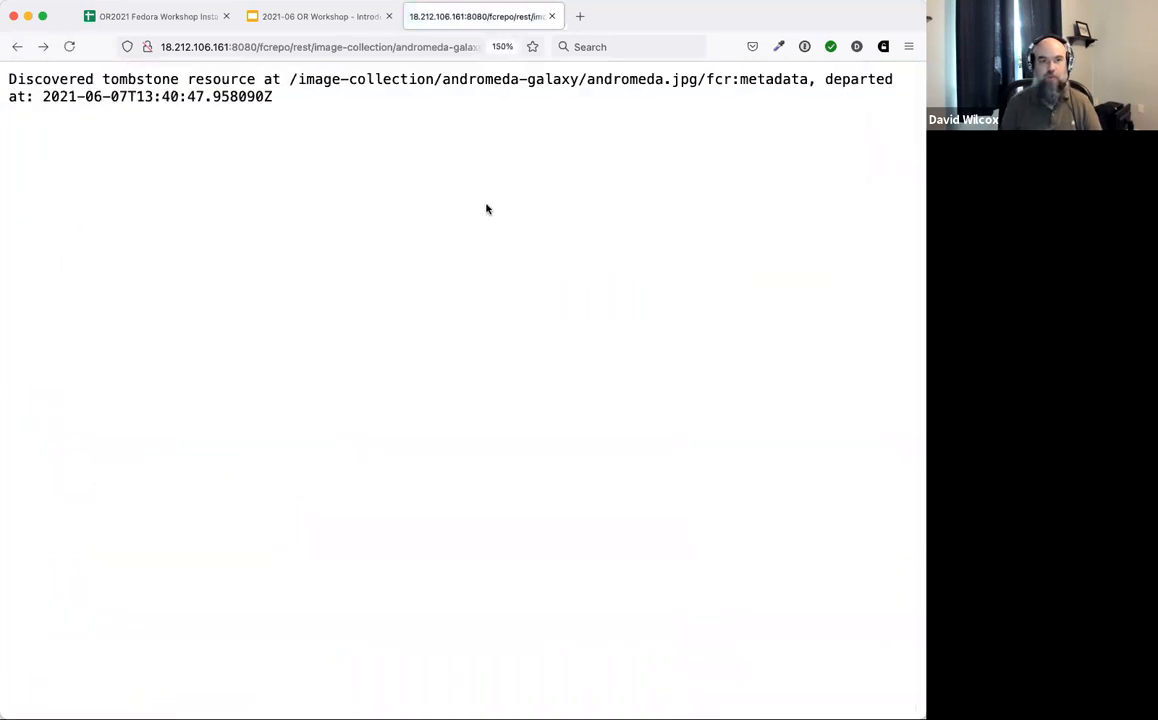
key(super+equal)
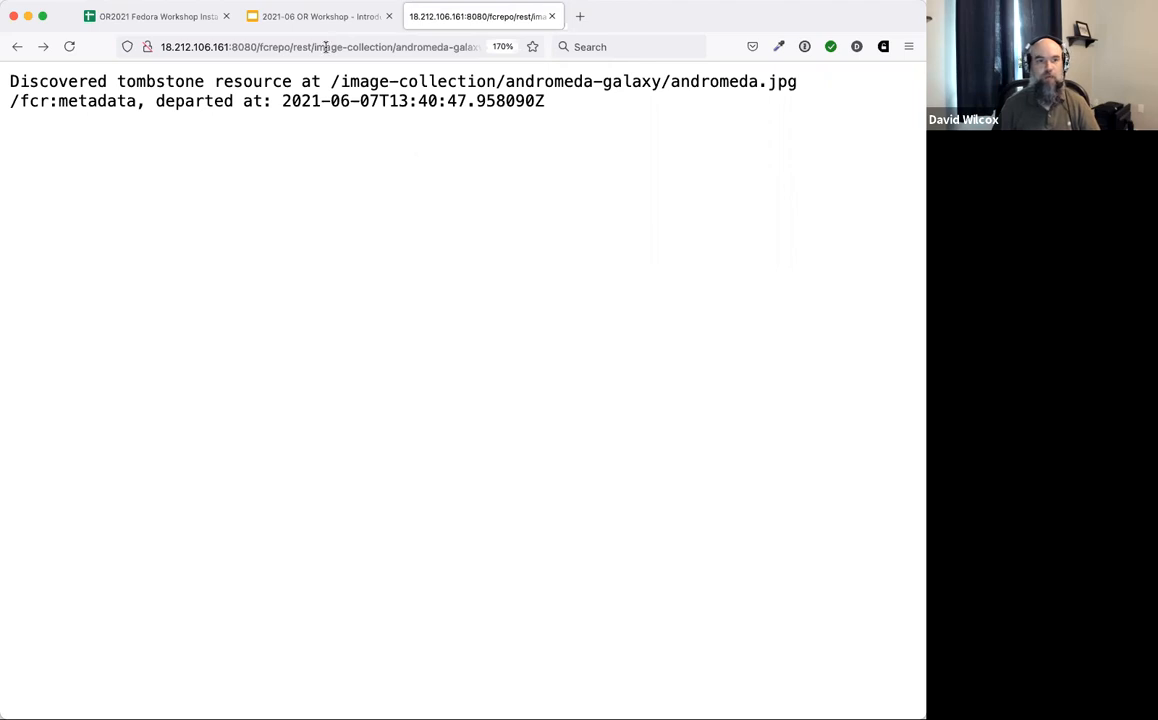
Step: Switch to the workshop slides and read from the Departed slide through the versioning section to What is a "version"?
click(320, 16)
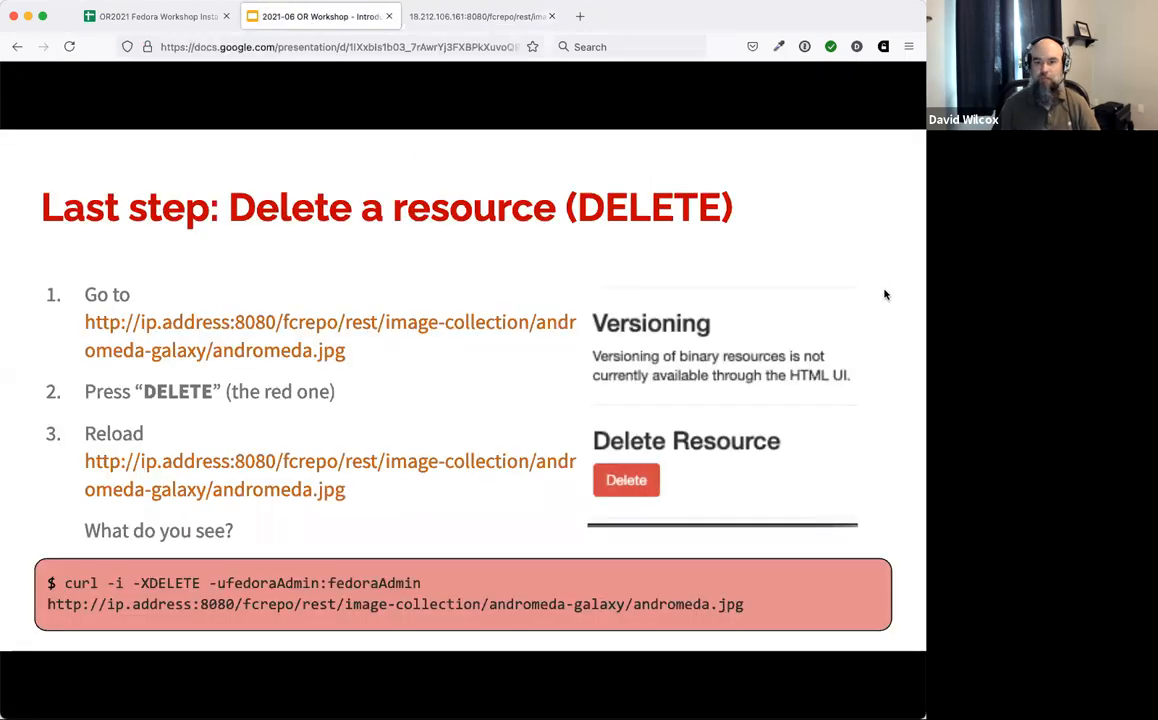
key(Right)
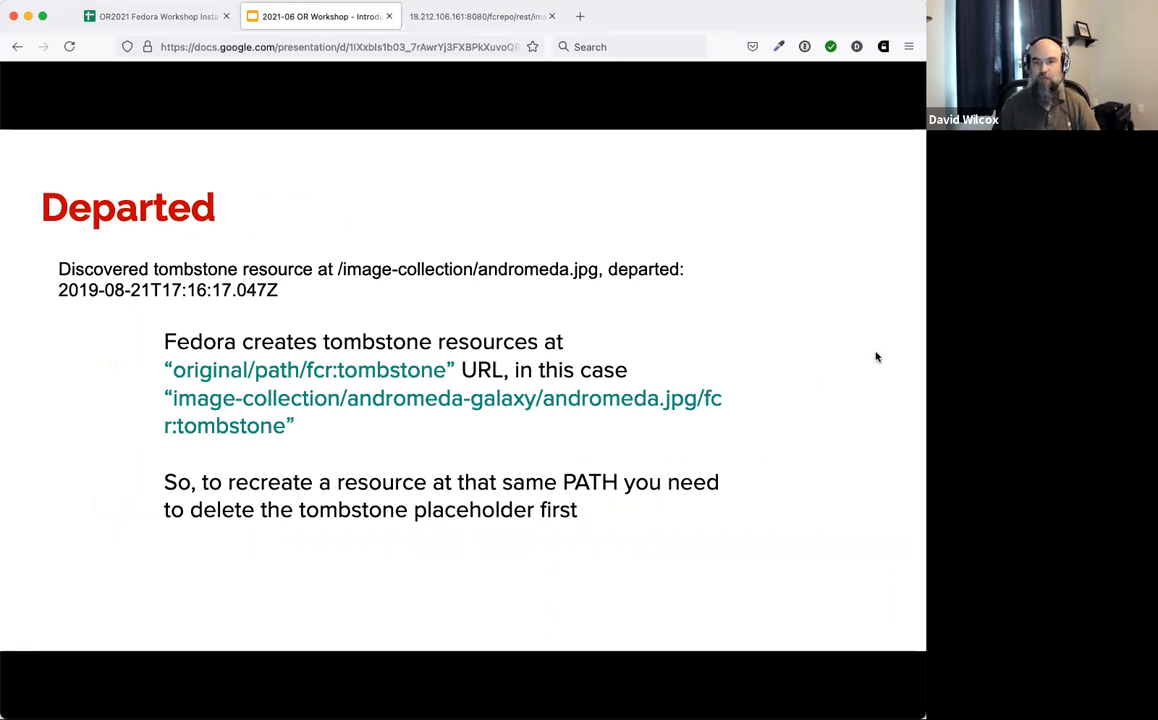
key(Right)
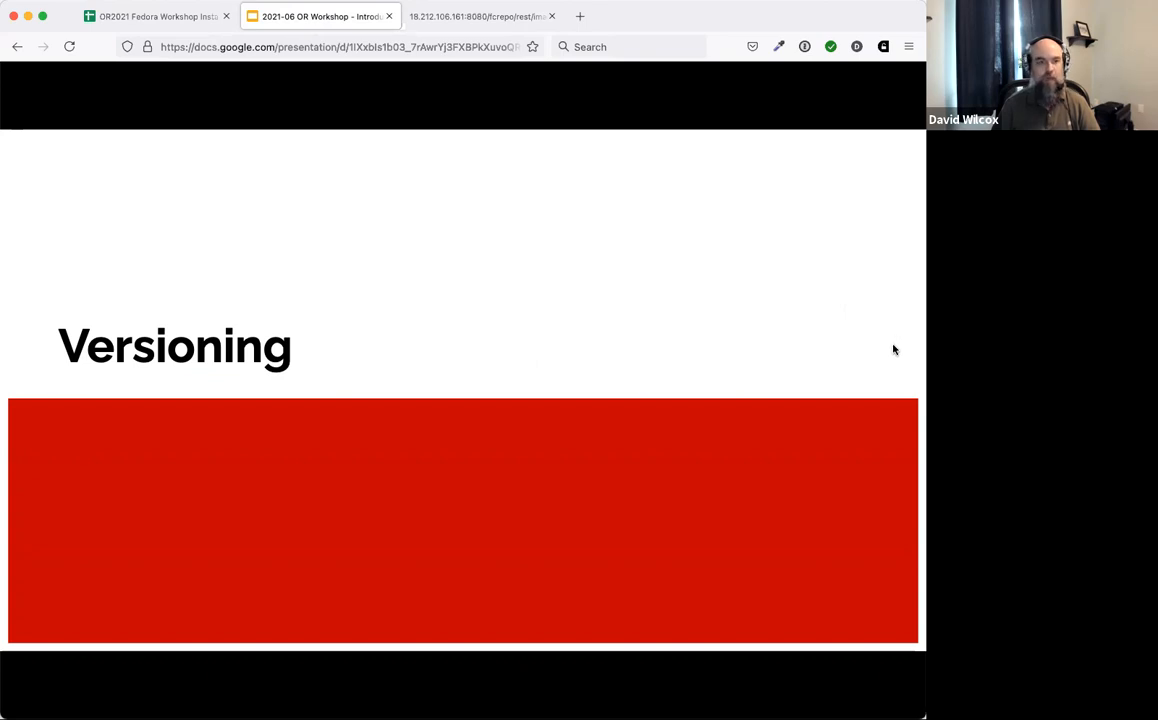
key(Right)
key(Right)
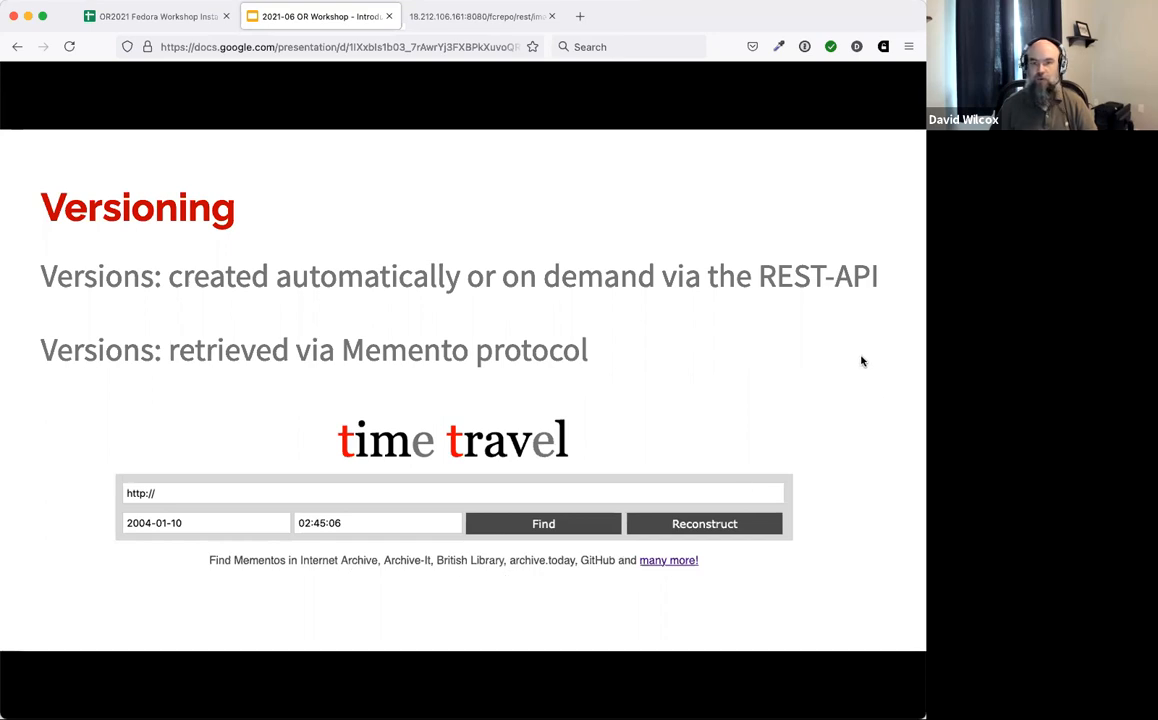
key(Right)
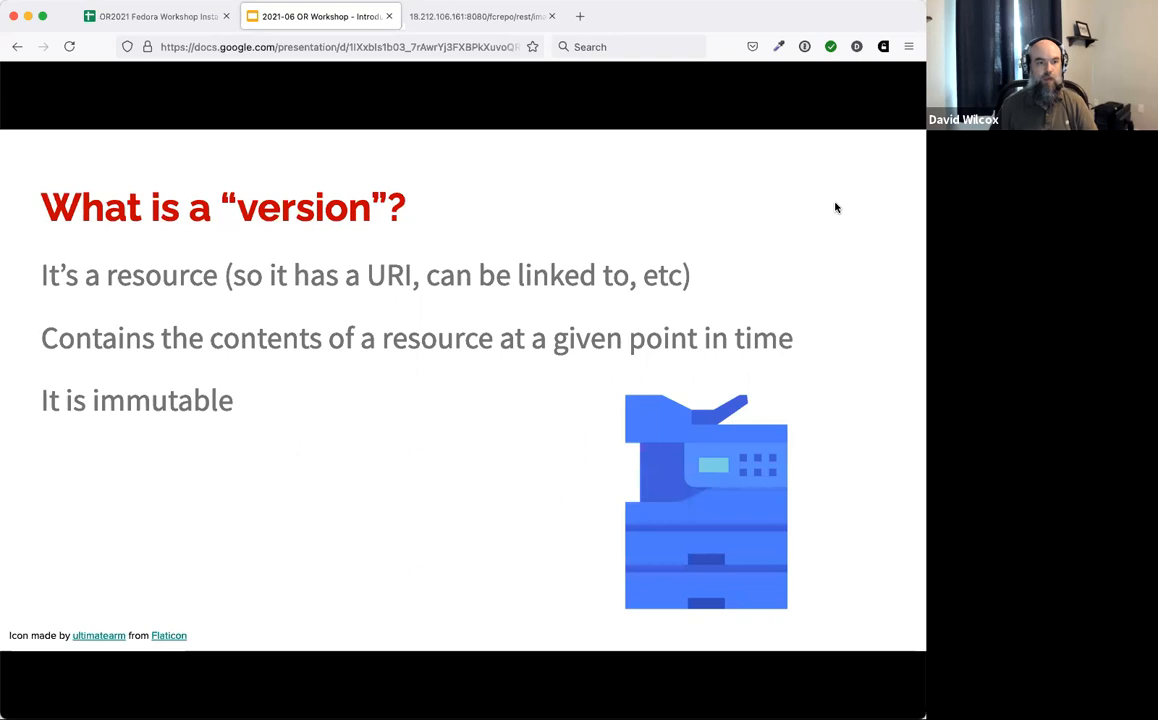
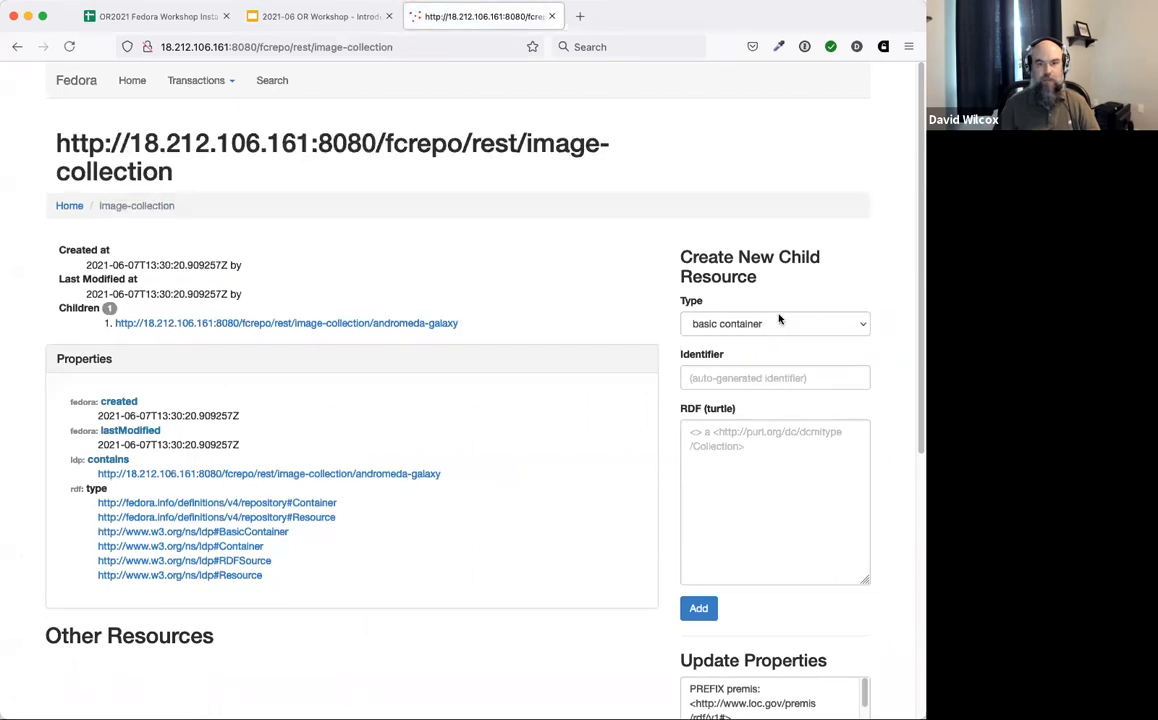
Step: Create a basic container with the identifier map inside image-collection
click(737, 377)
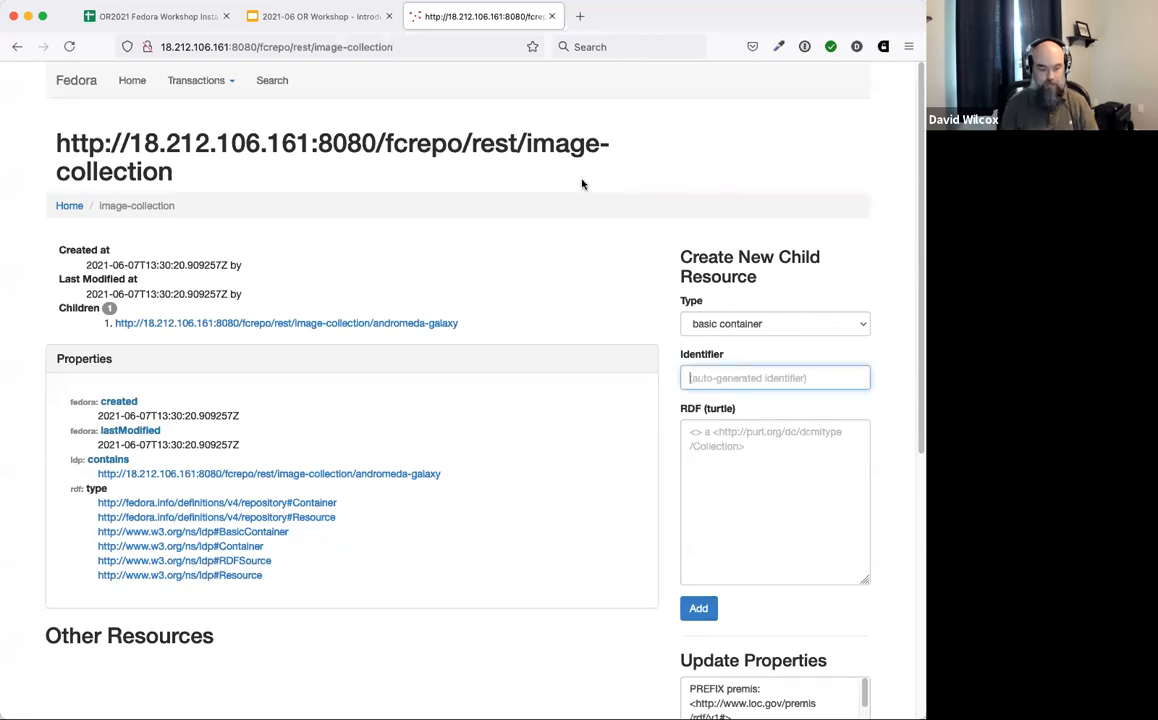
text(map)
click(638, 285)
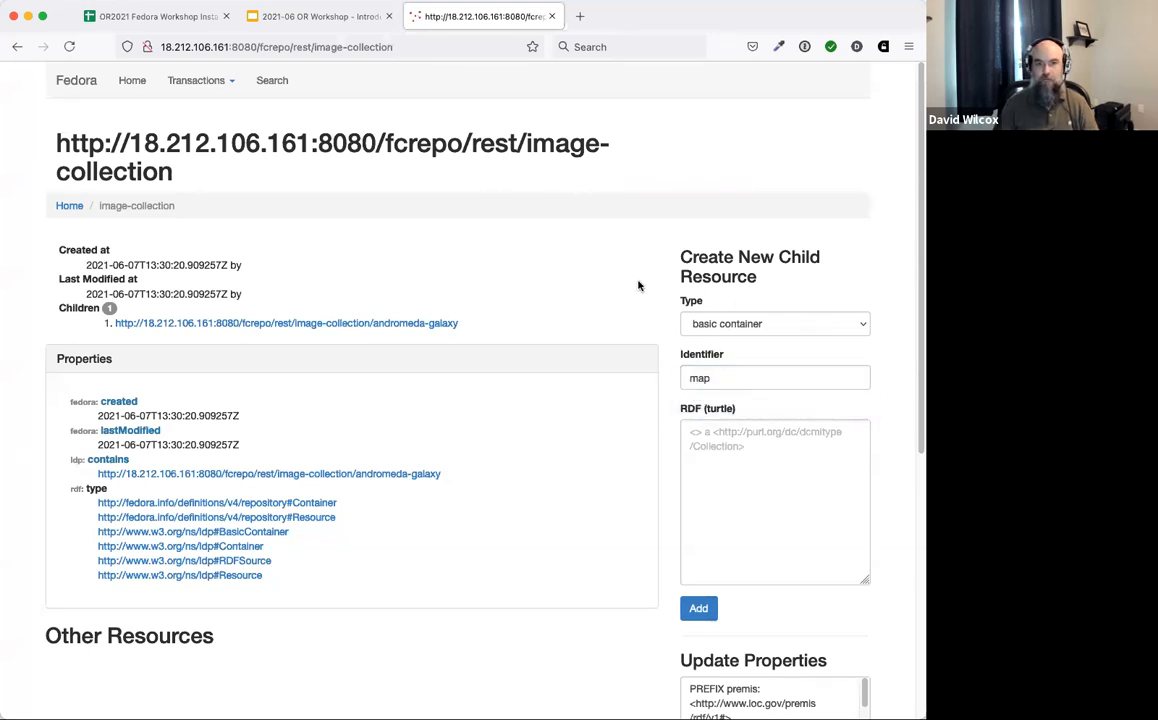
click(700, 611)
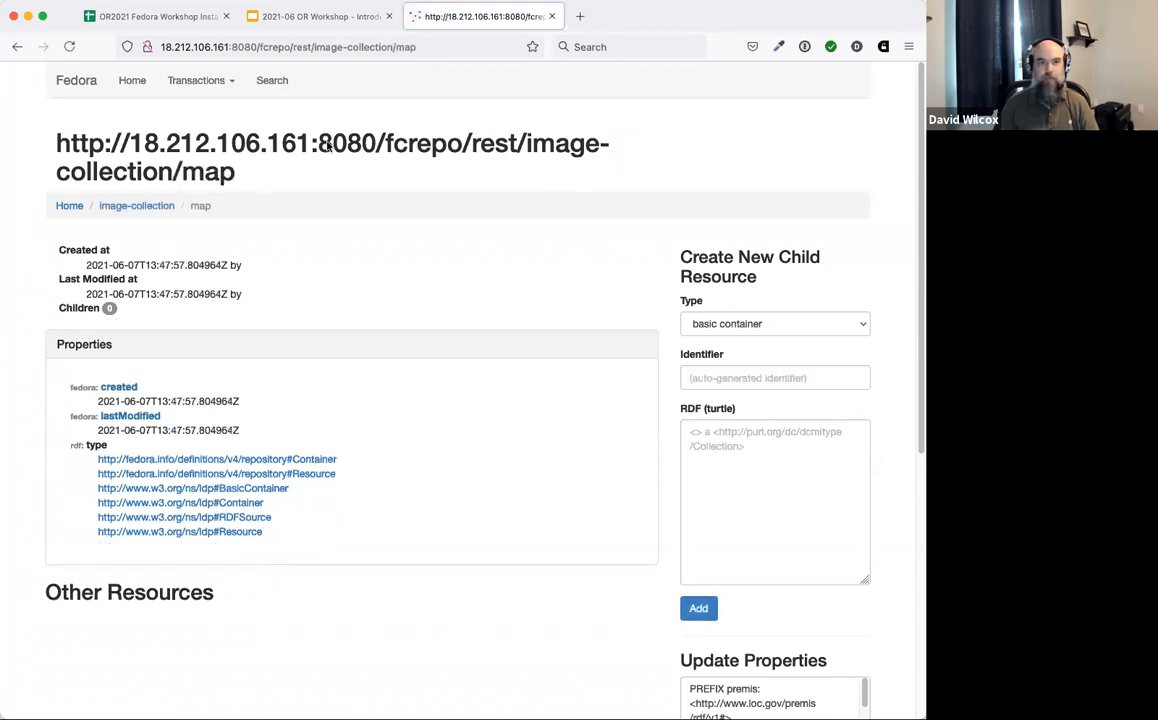
Step: Advance the workshop slides to Example 1: Creating a Version, and display the map container's version list in Fedora
click(340, 17)
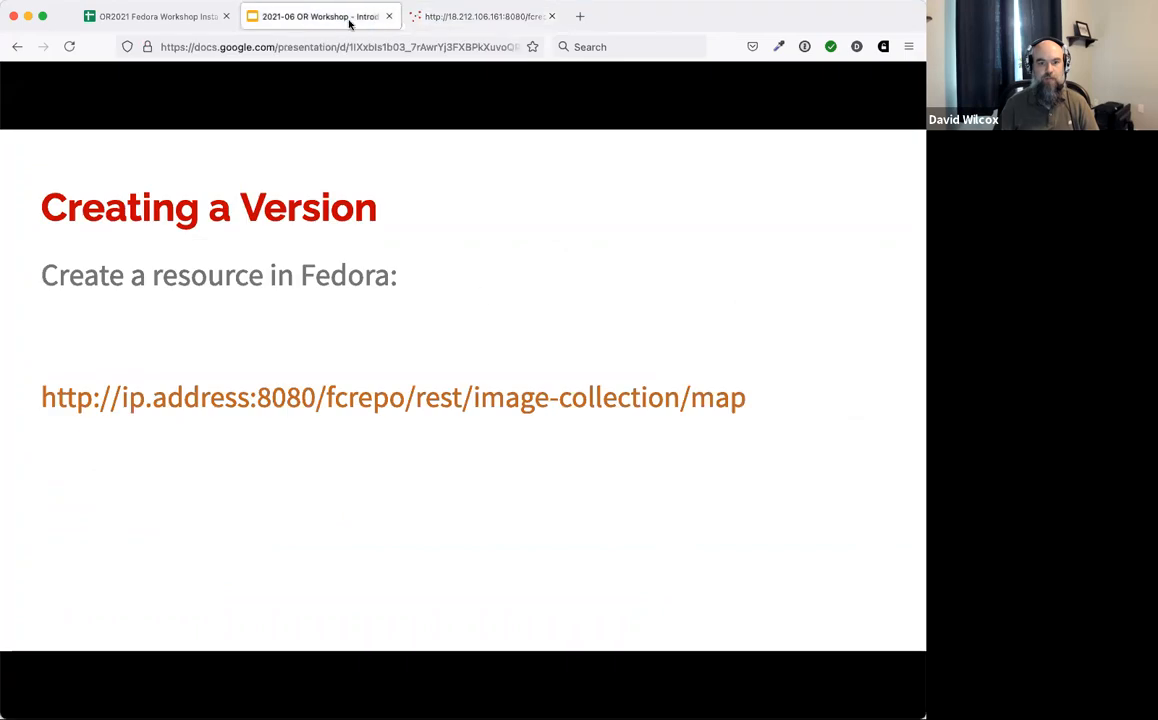
click(828, 355)
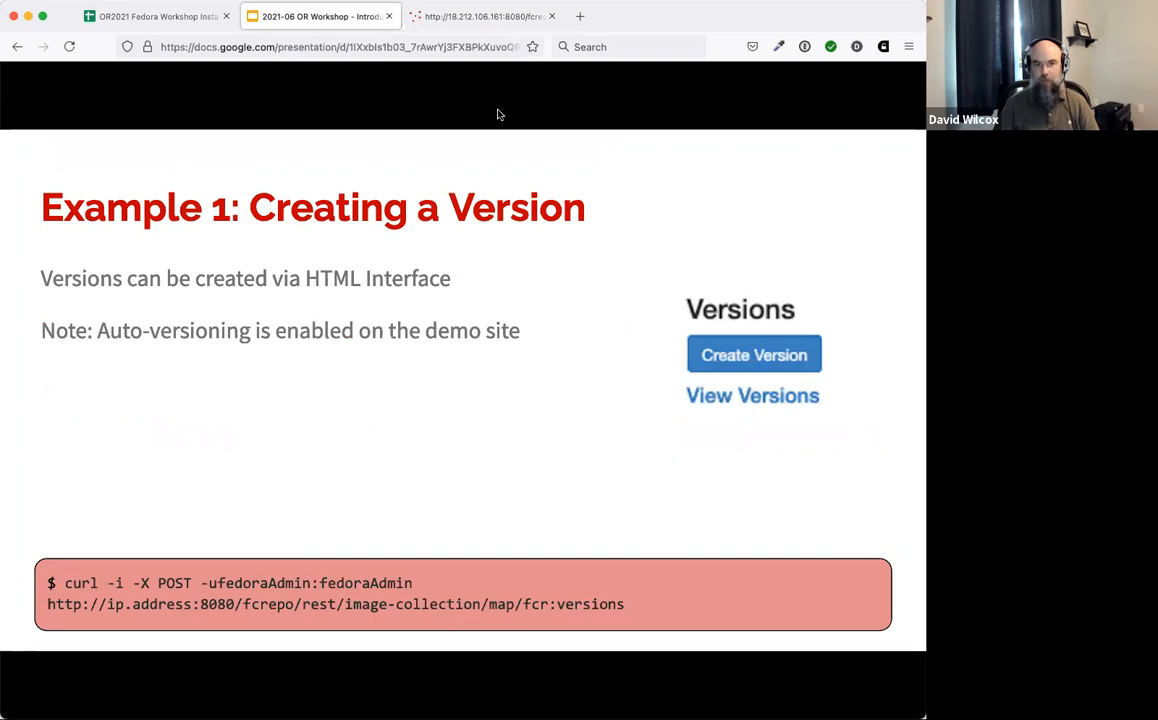
click(470, 20)
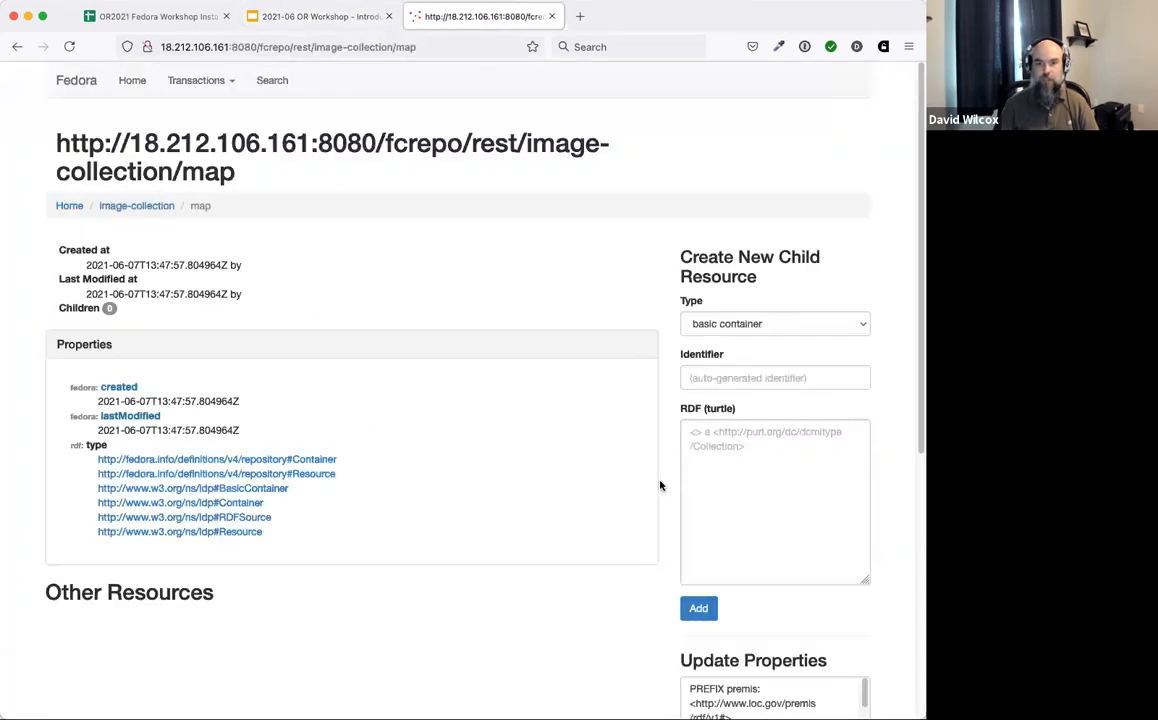
scroll(660, 486, down, 5)
scroll(660, 486, down, 3)
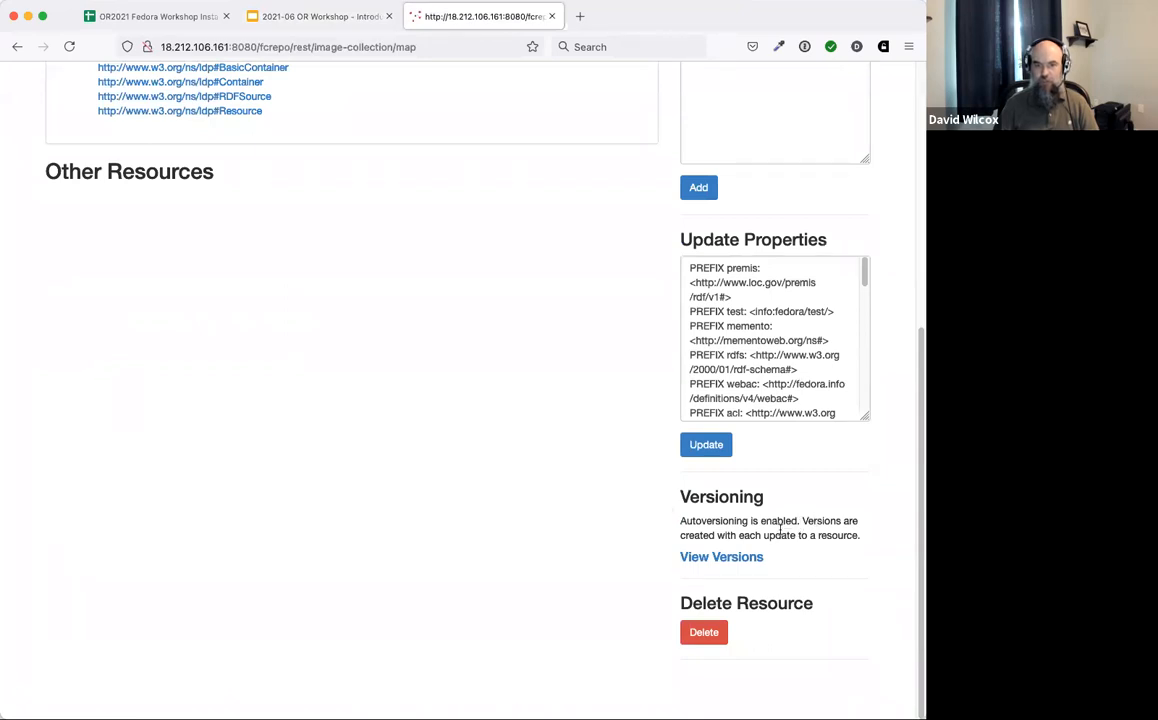
click(722, 557)
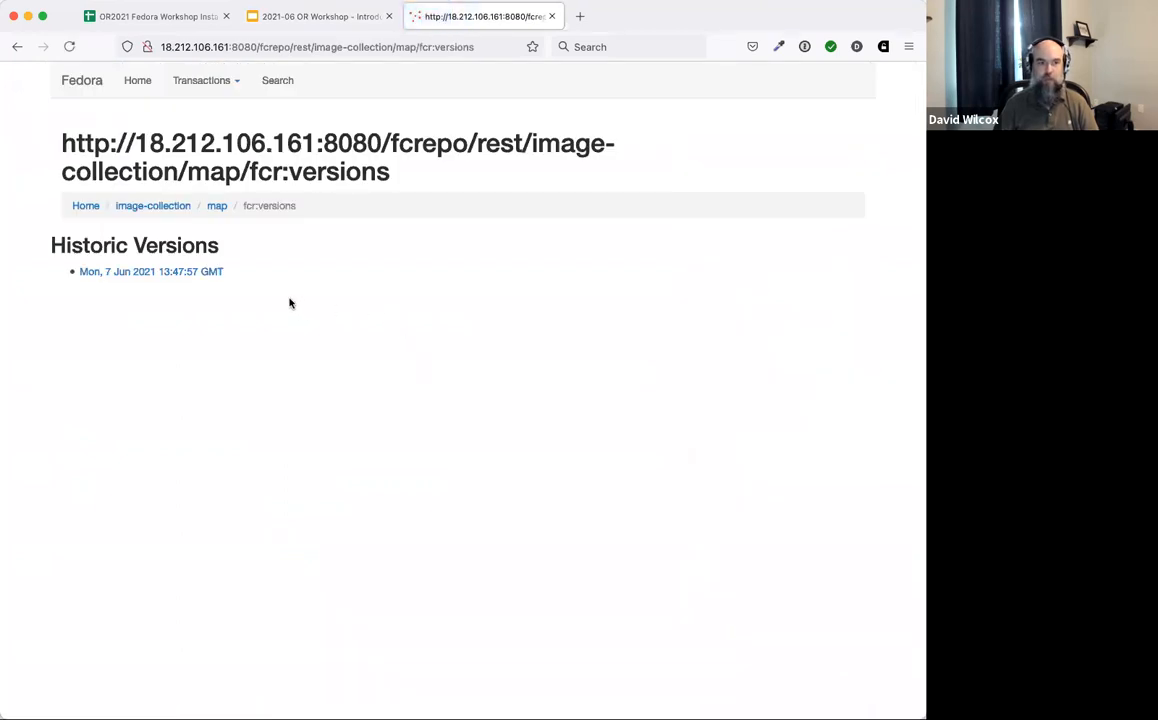
Step: Open the map container's historic version, examine its timestamp identifier, and advance the workshop slides to Modify the Resource
click(156, 274)
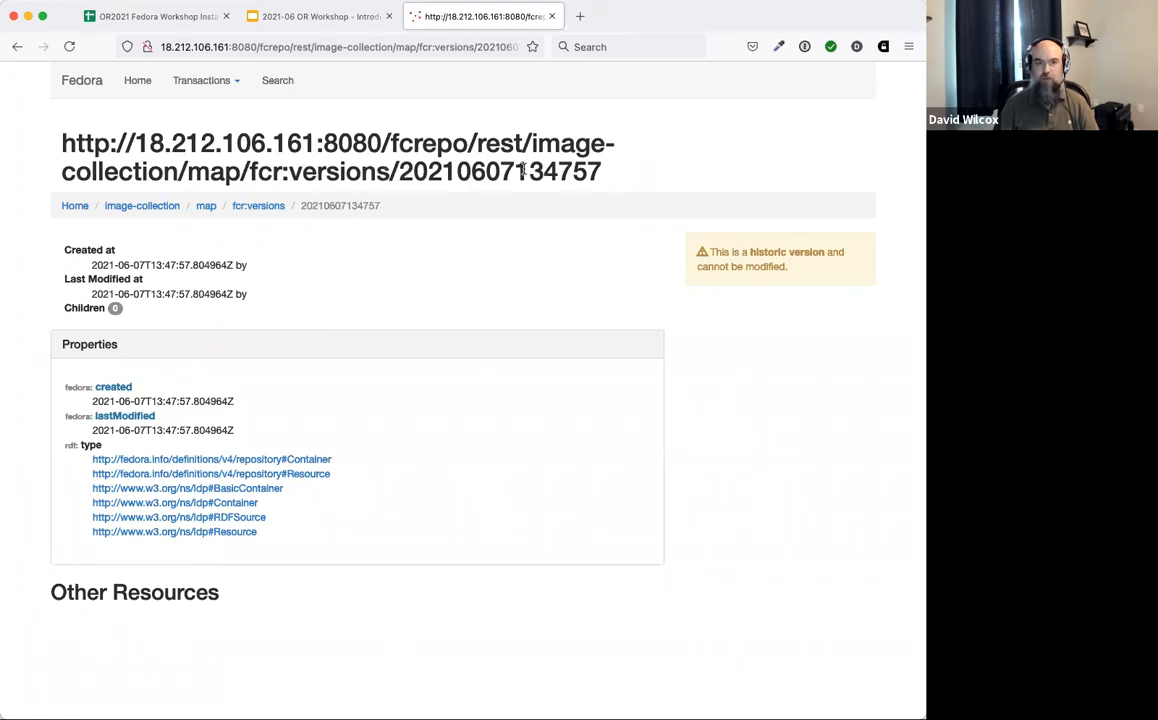
double_click(452, 170)
click(613, 171)
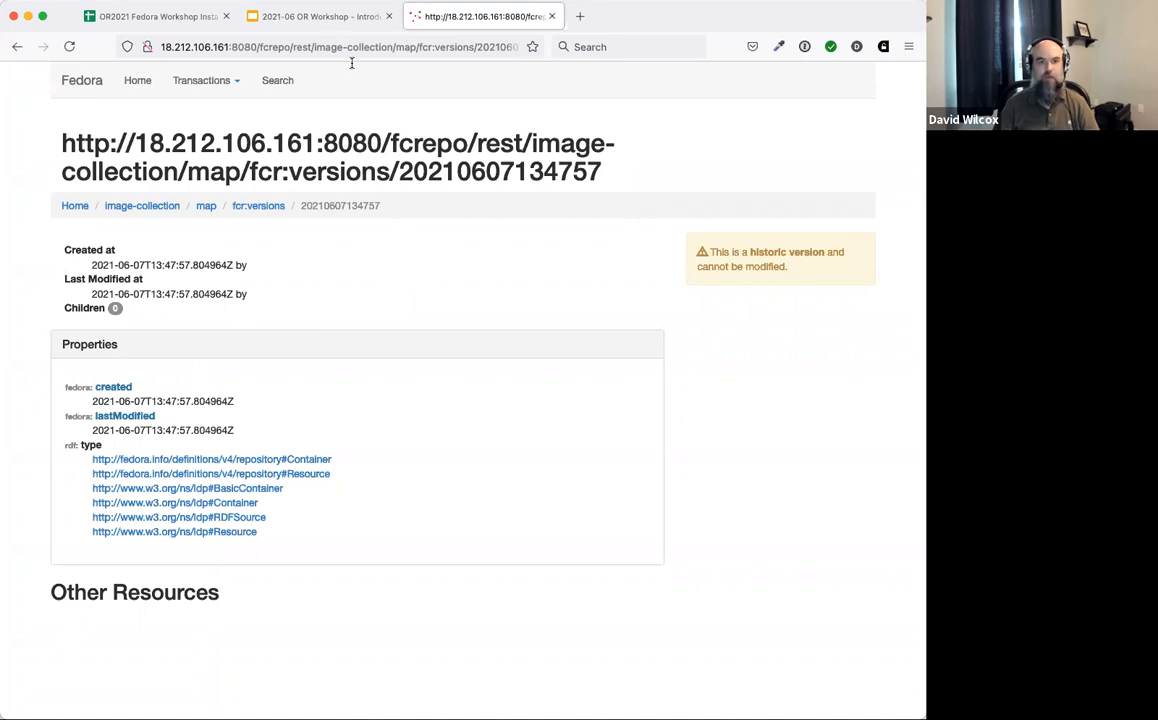
click(326, 20)
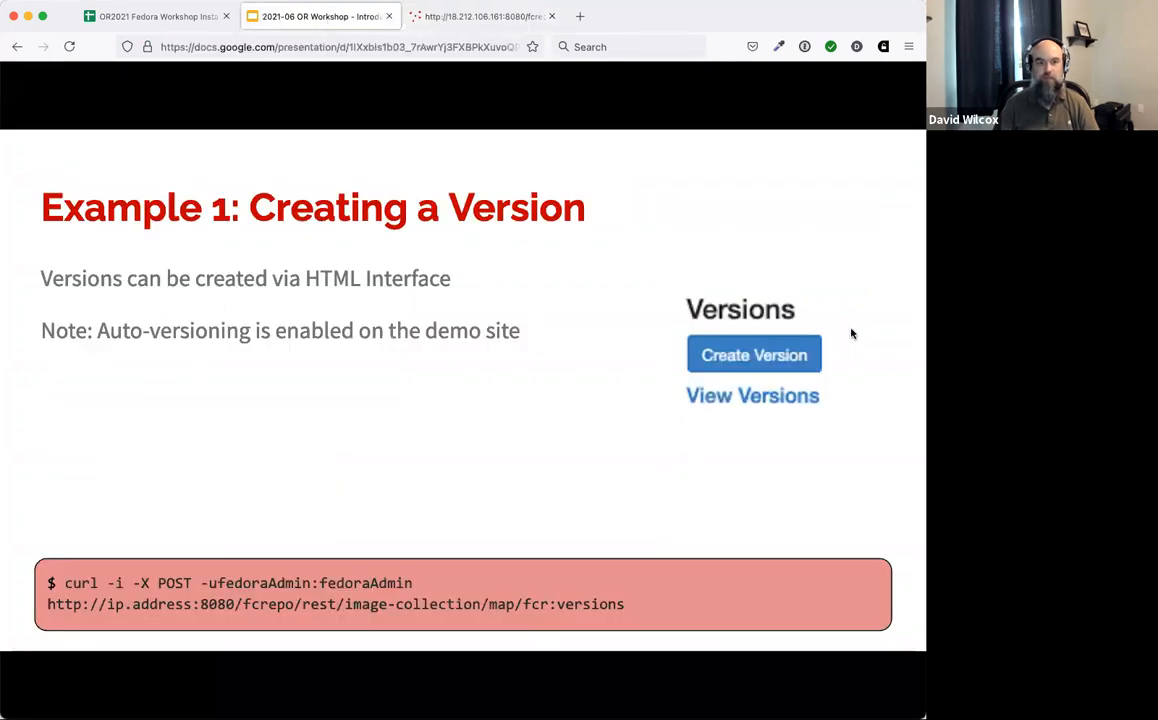
click(852, 334)
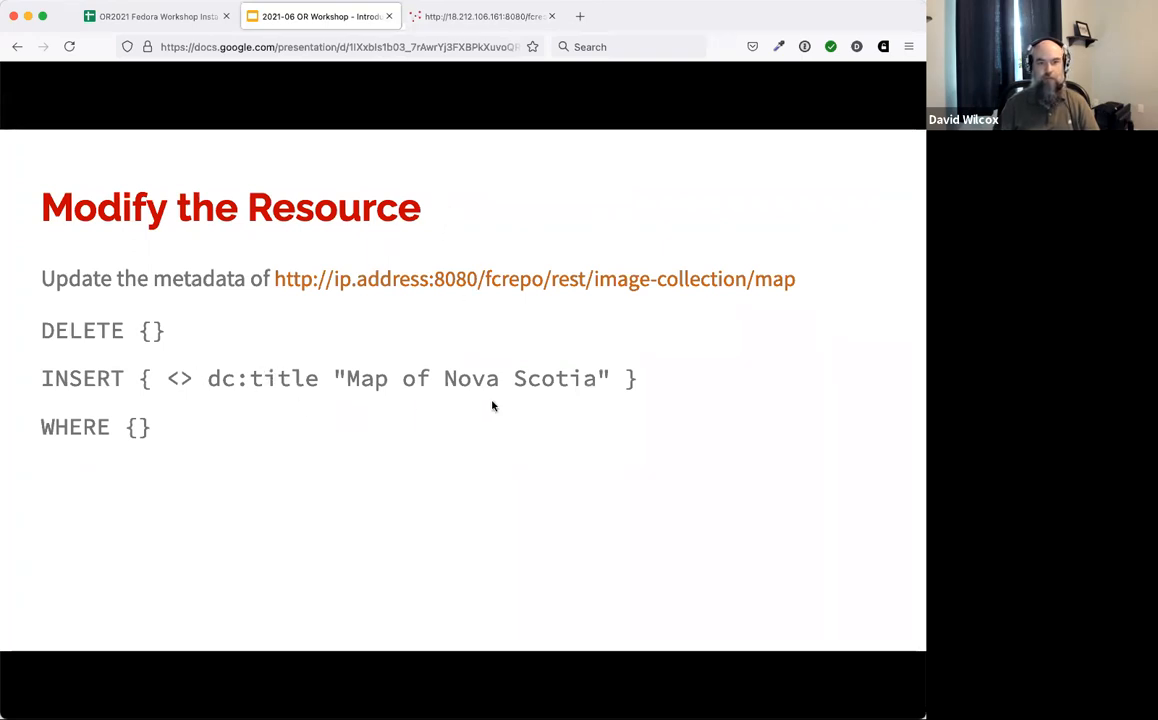
Step: Switch to Fedora and return from the historic version to the map container's current resource page
click(456, 18)
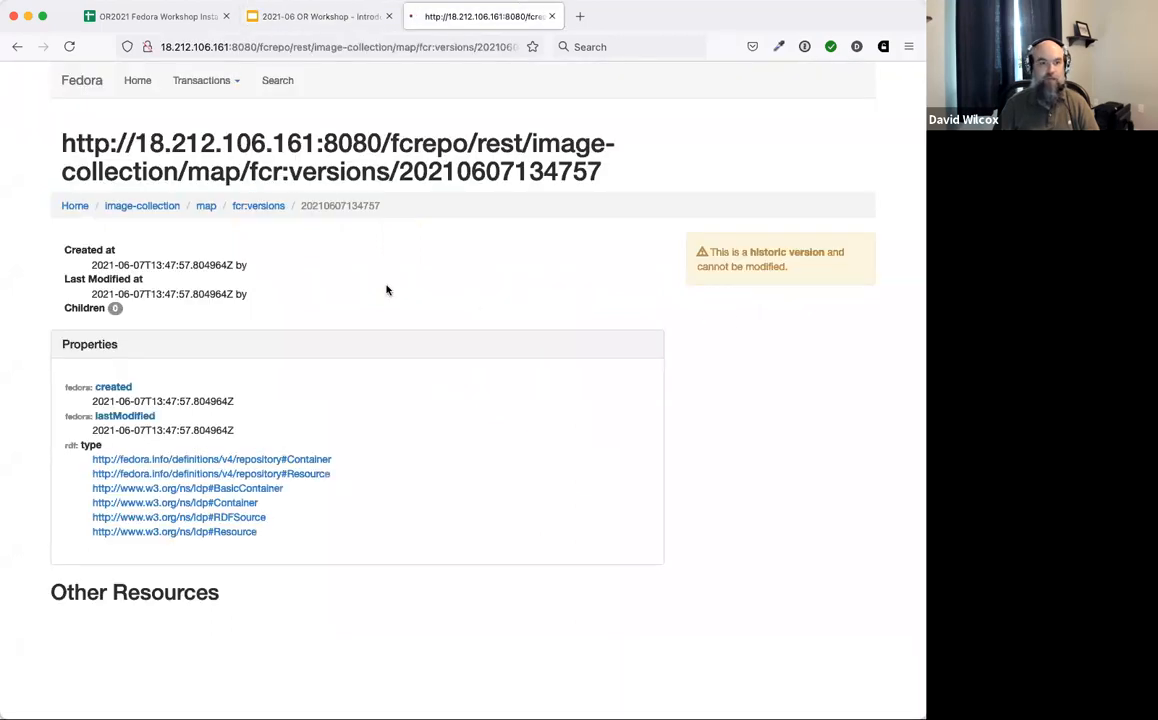
key(super+Left)
key(super+Left)
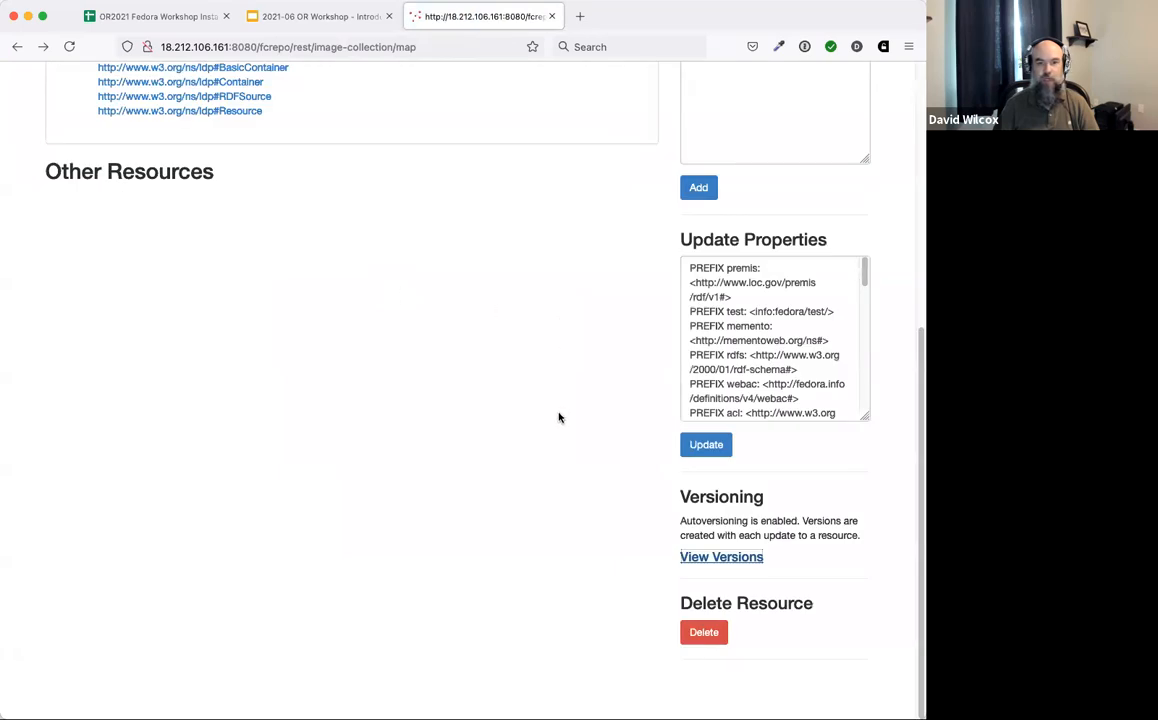
scroll(559, 419, up, 1)
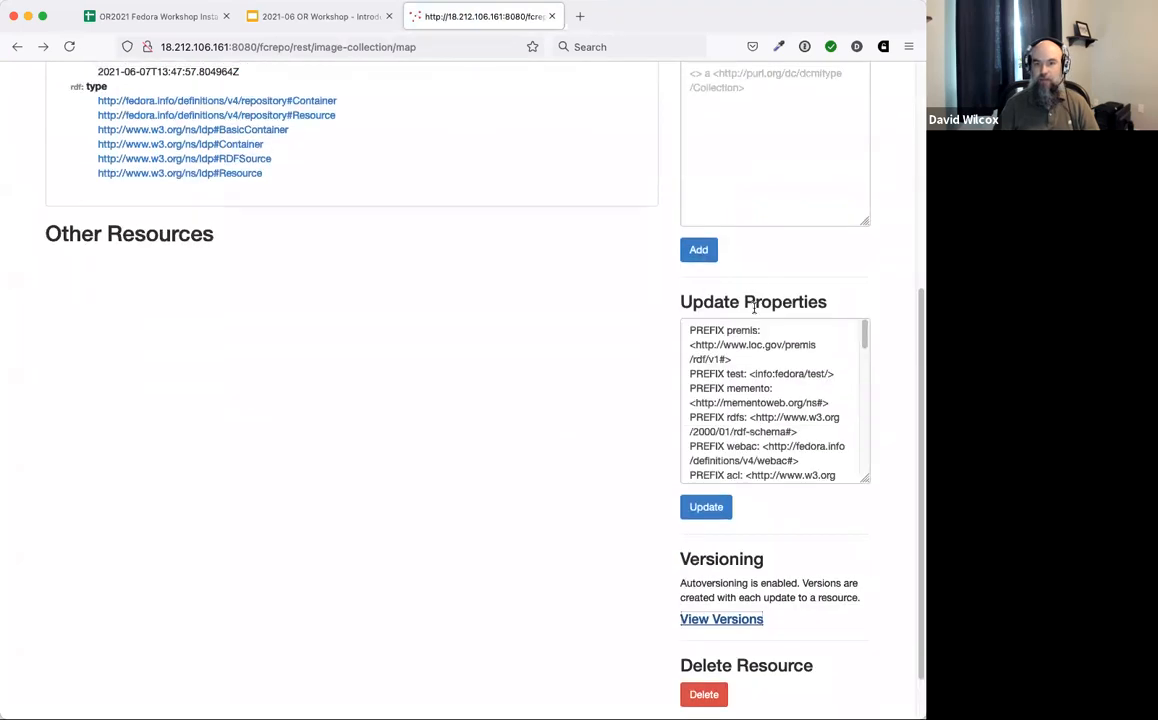
scroll(479, 352, up, 5)
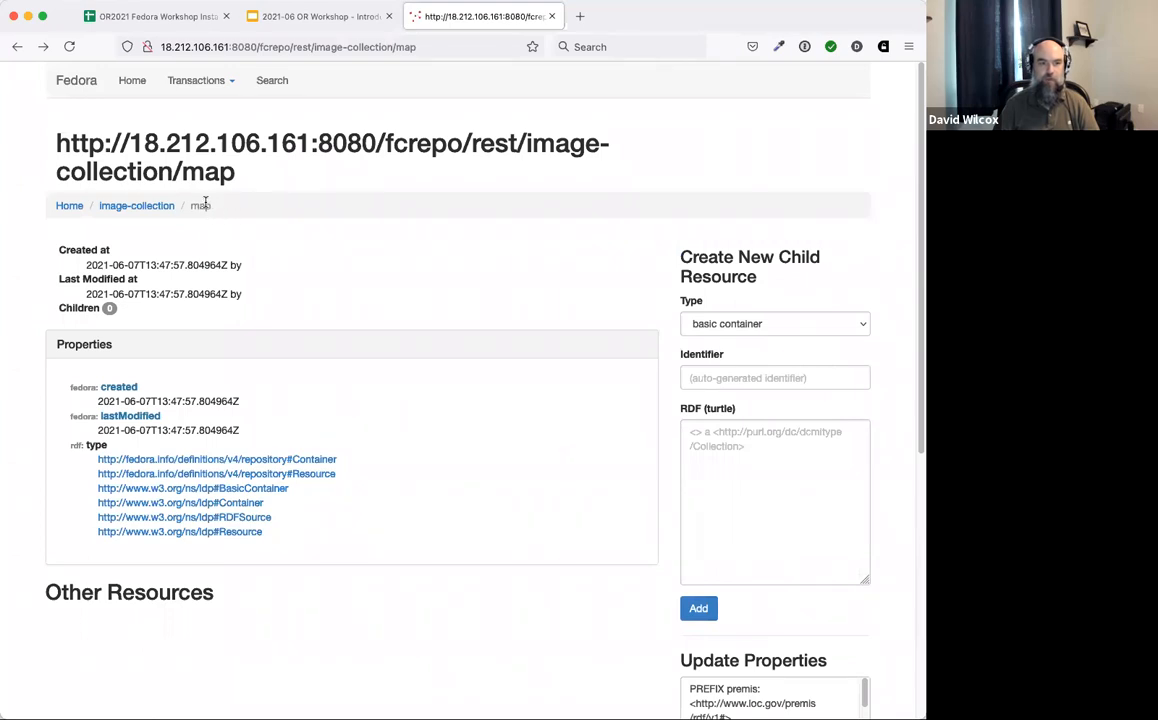
Step: Update the map container's properties by inserting <> dc:title "Map of Nova Scotia", leaving the DELETE and WHERE clauses empty
scroll(644, 558, down, 5)
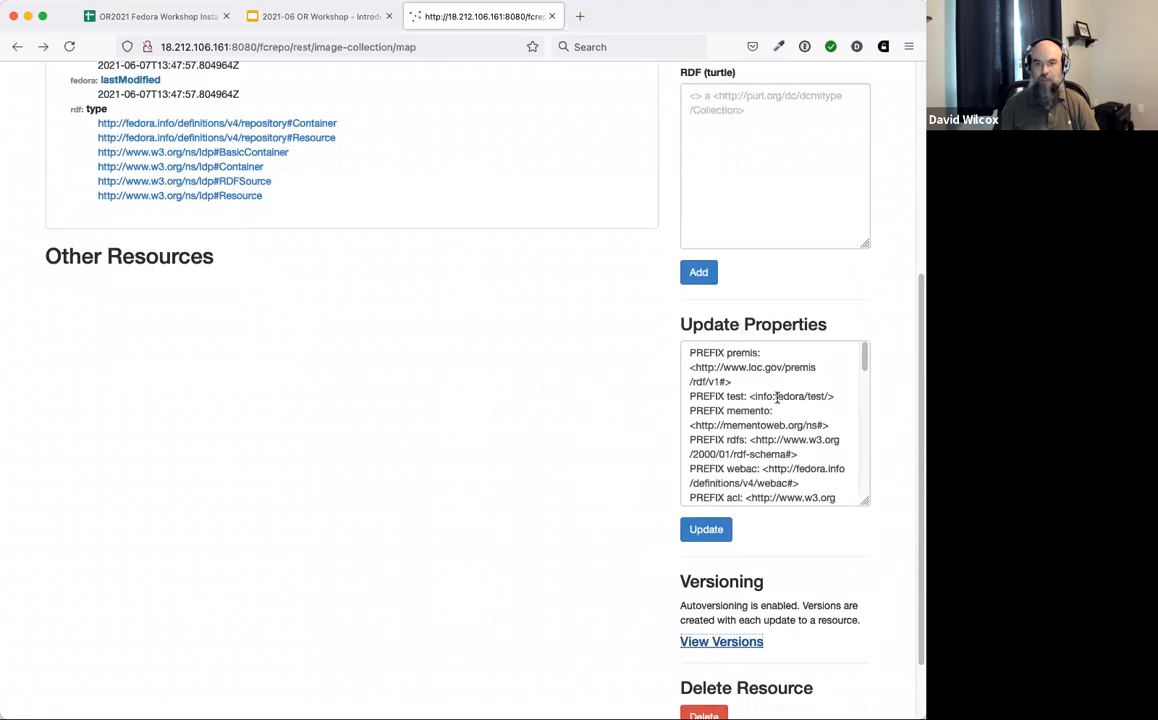
drag(866, 356, 862, 499)
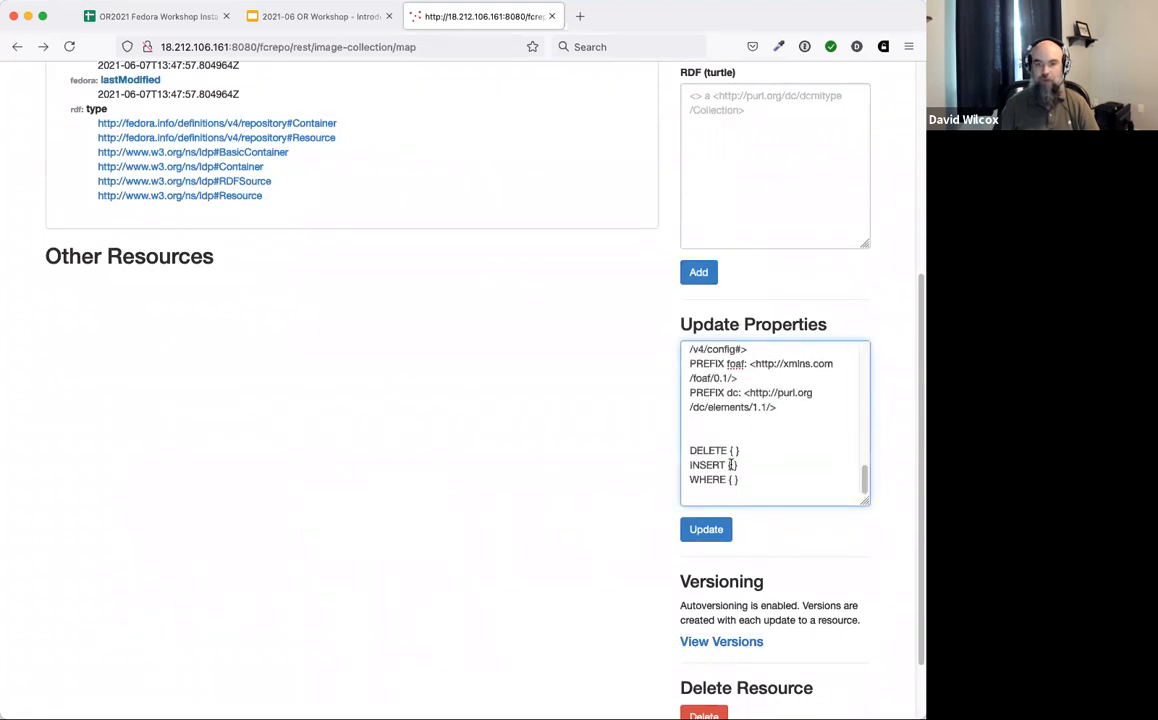
text(<> dc:title)
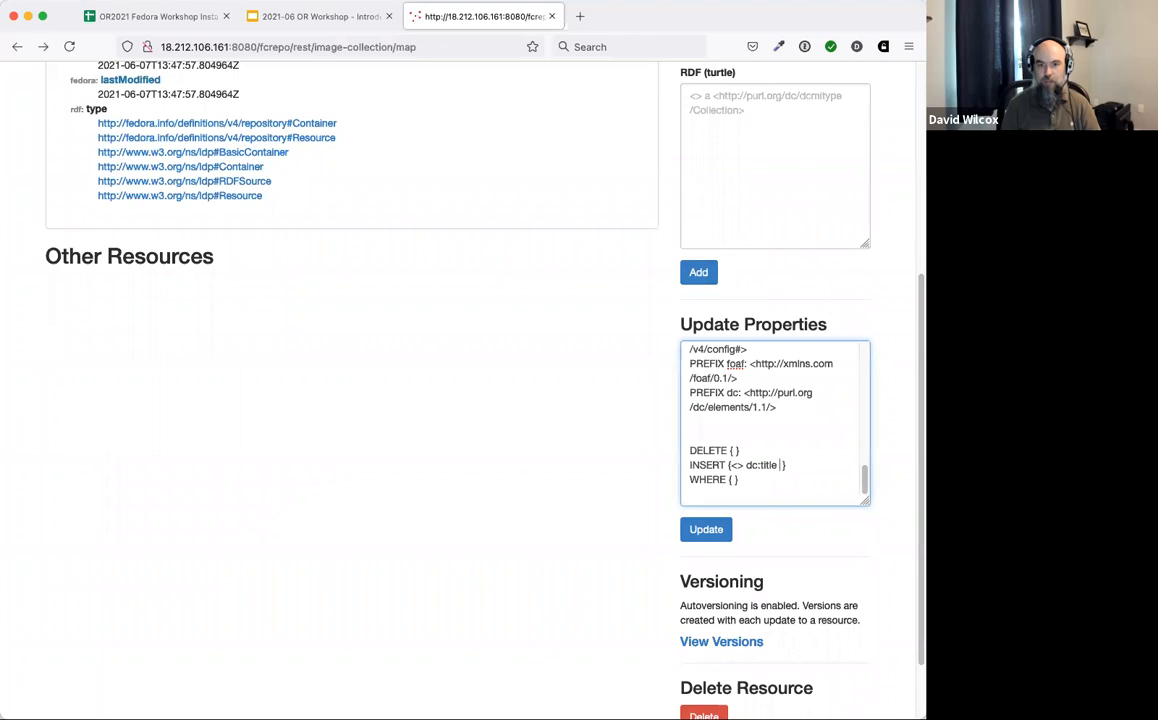
text( "Map of Nov)
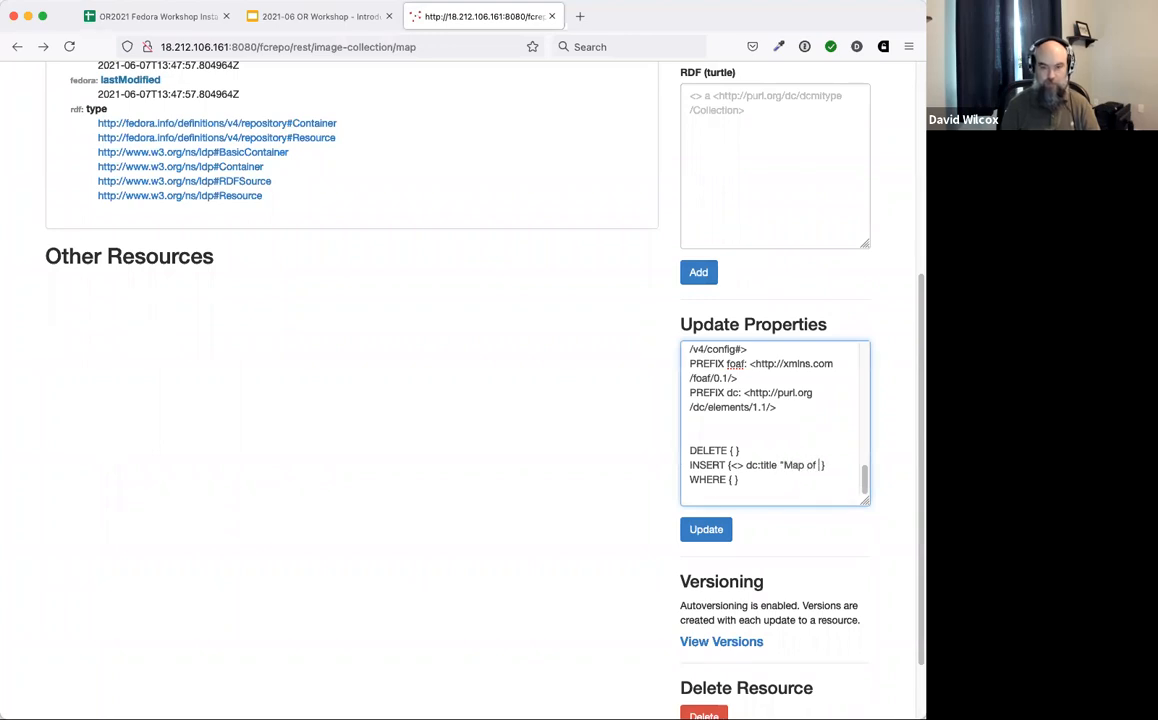
text(a Scotia")
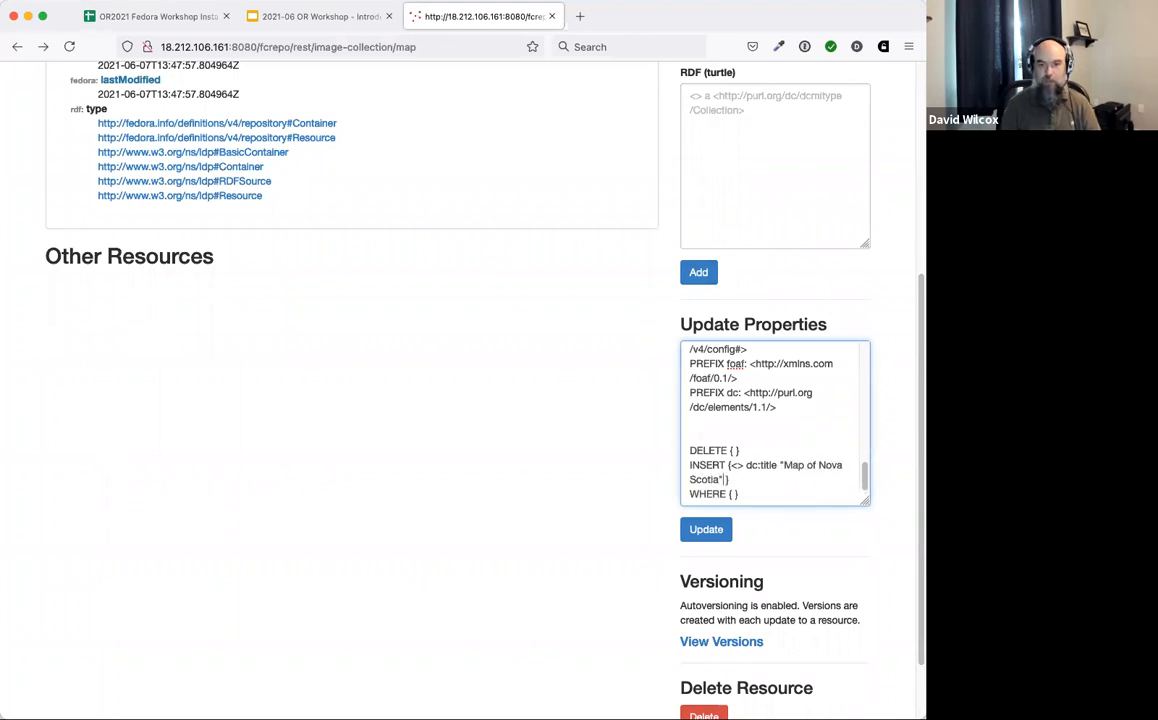
click(706, 535)
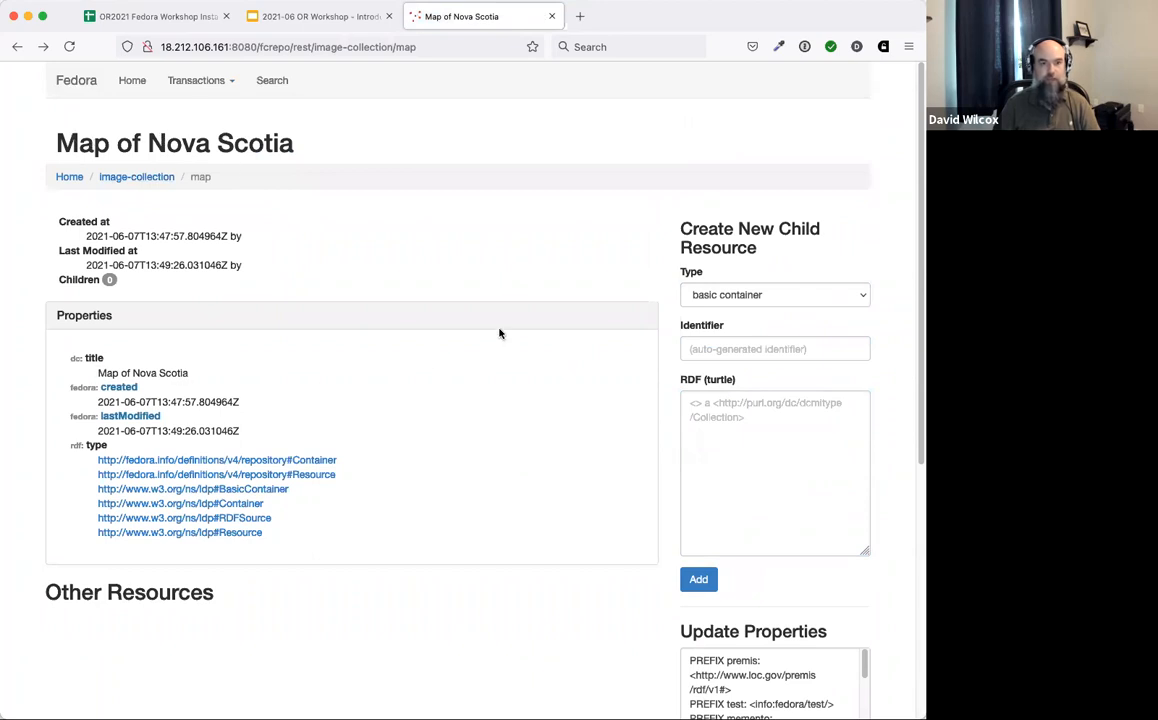
Step: Advance the workshop slides to View the Version History, and display the map container's version list in Fedora
click(352, 17)
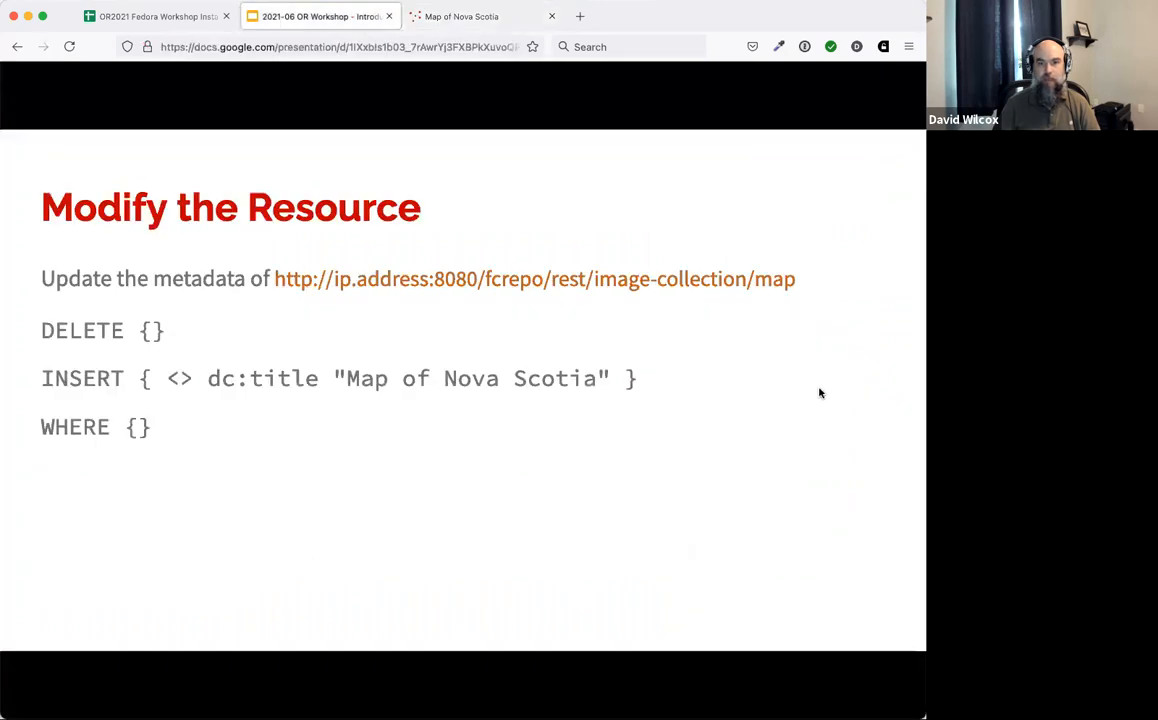
click(740, 352)
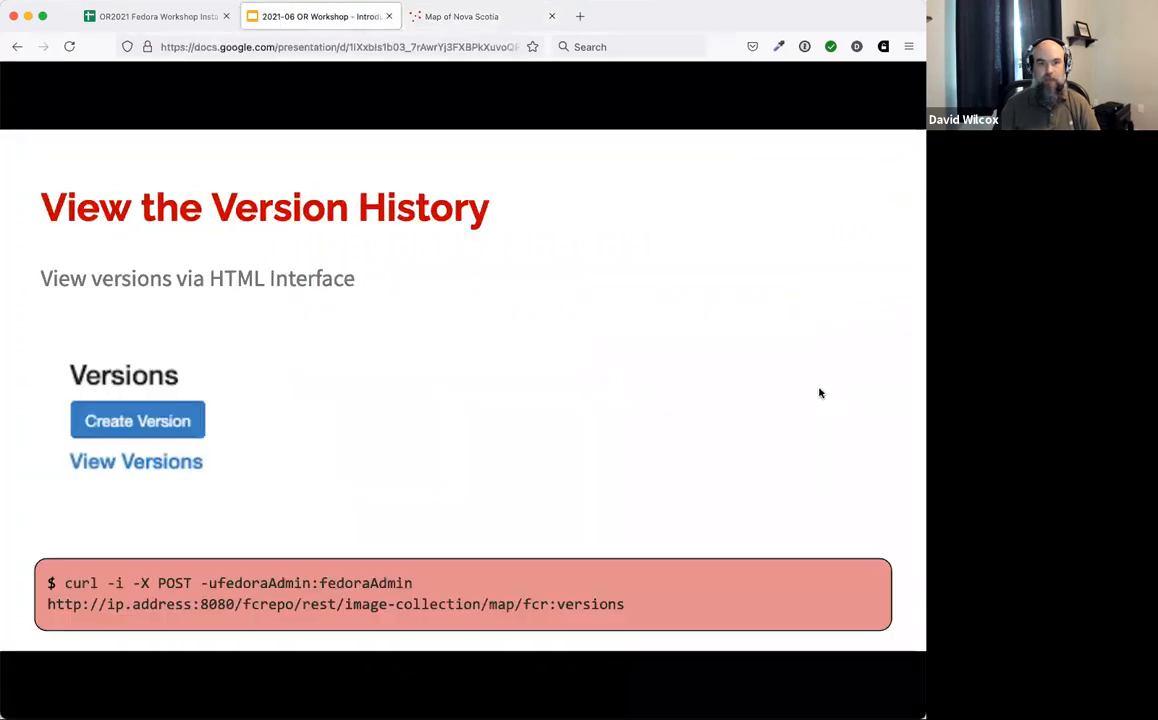
click(455, 17)
scroll(686, 650, down, 5)
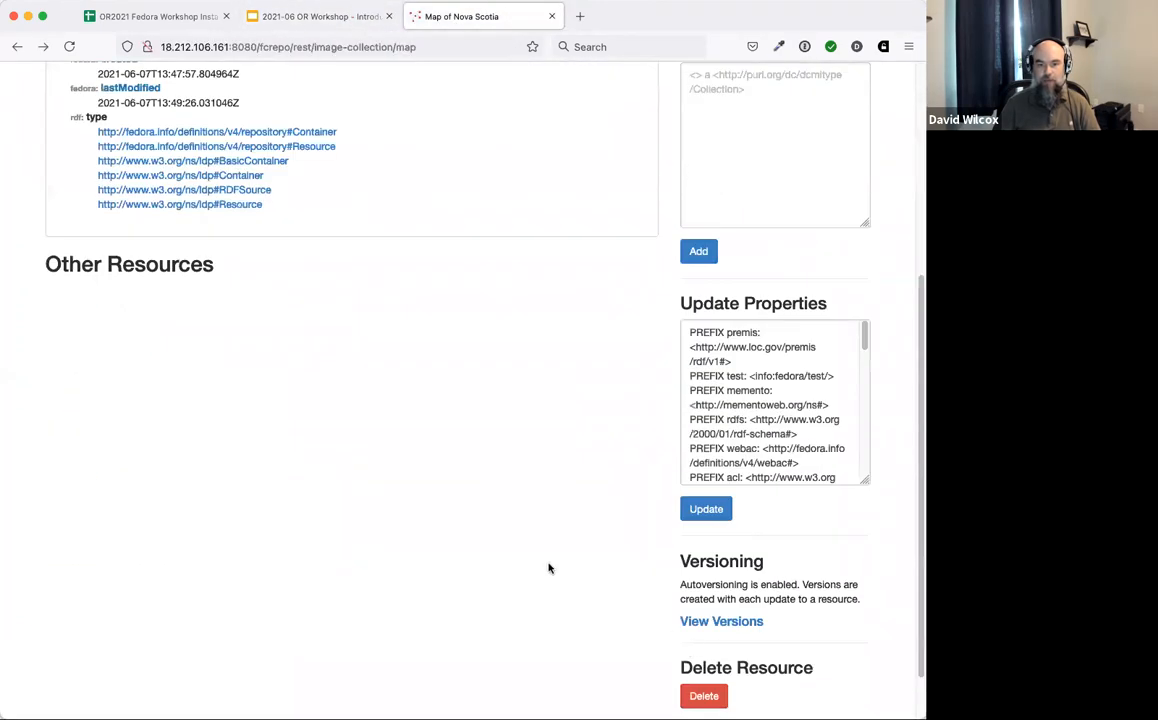
click(684, 622)
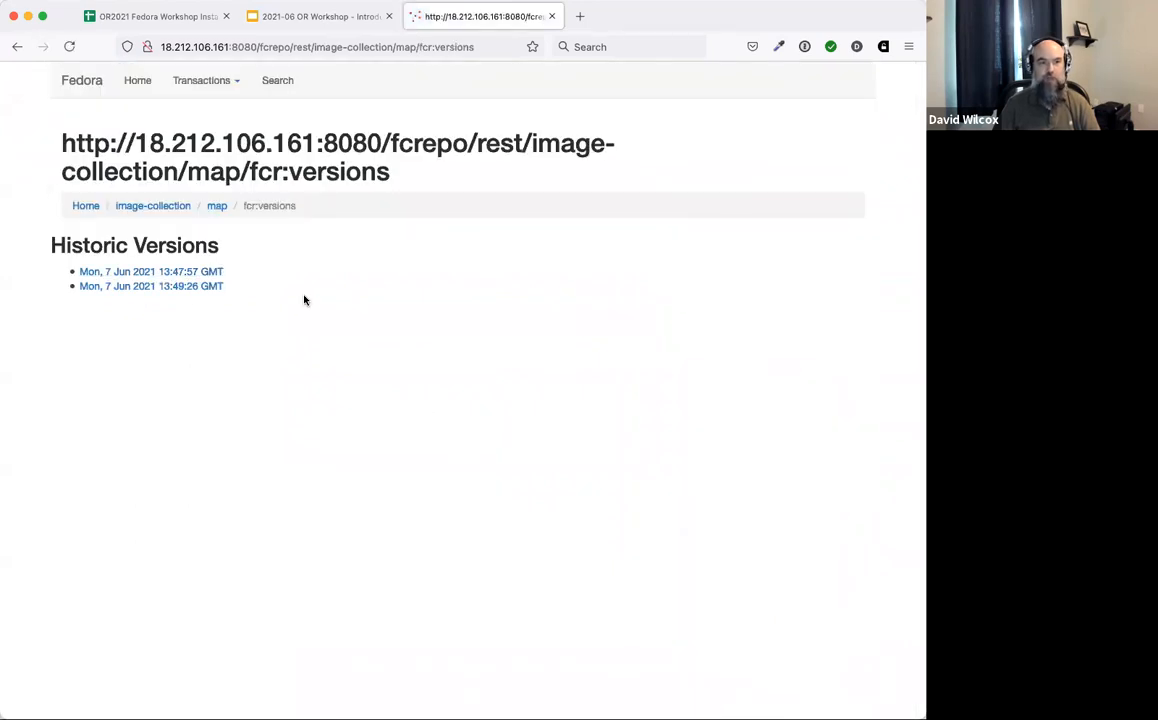
Step: View the map container's 13:47:57 and 13:49:26 historic versions to compare their properties, and return to the version list
click(189, 276)
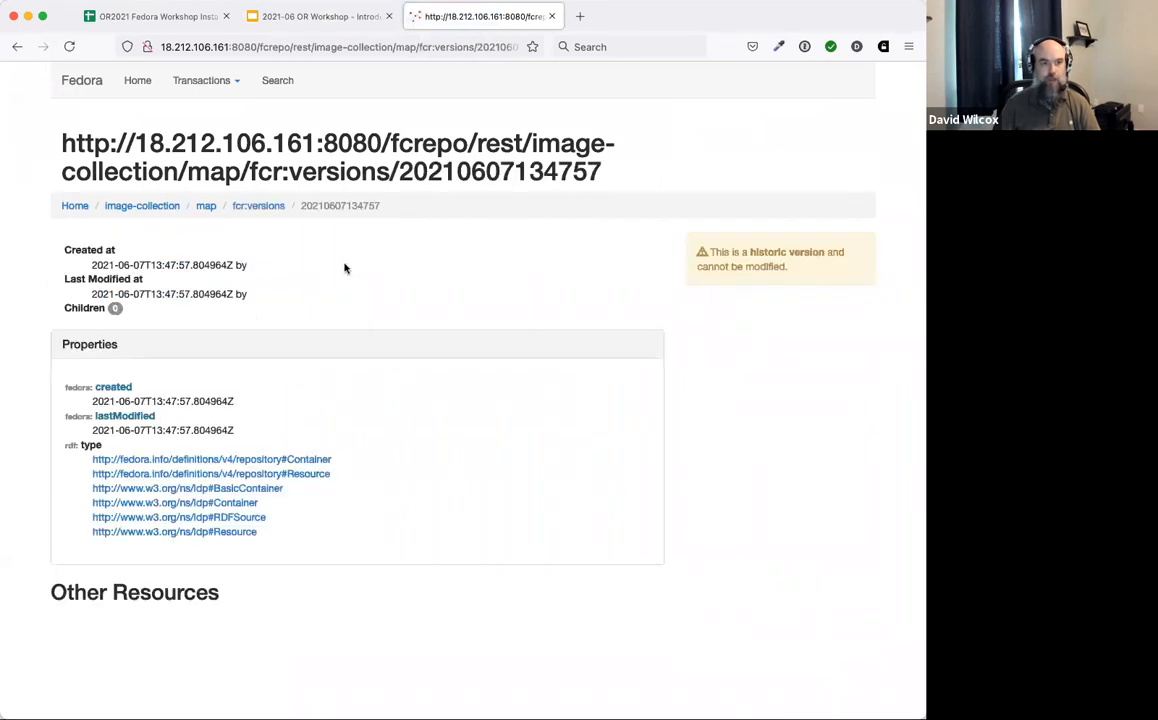
key(super+Left)
click(189, 288)
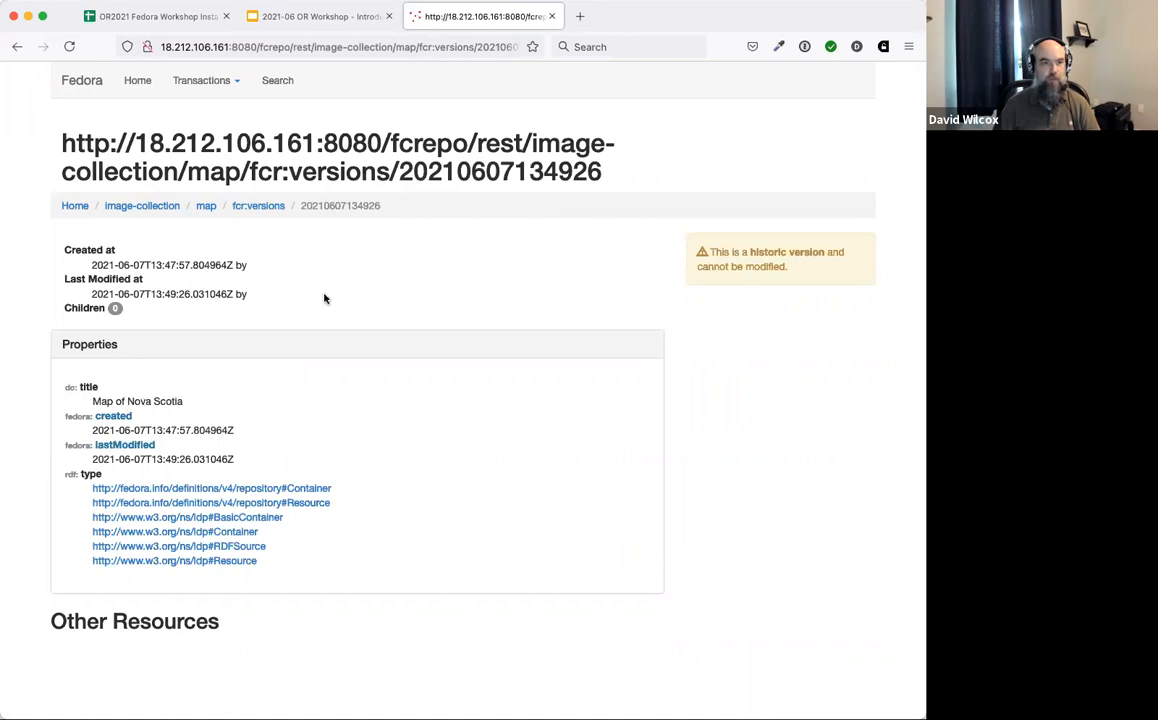
key(super+Left)
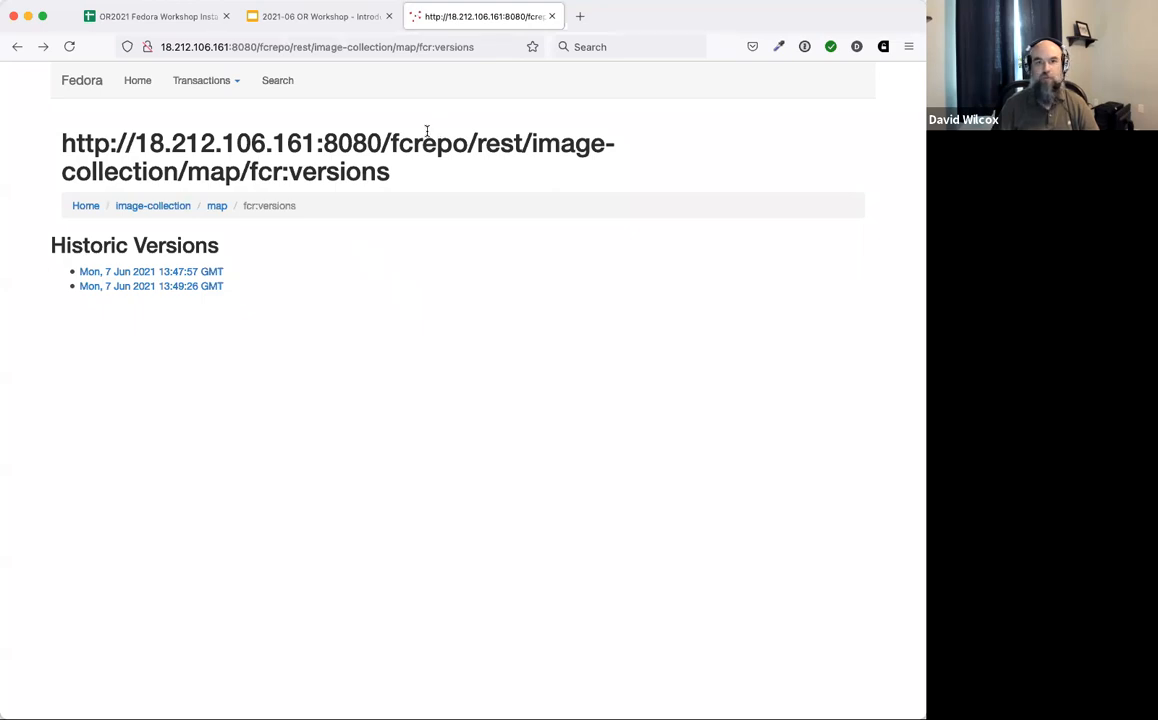
Step: Open the parent image-collection container in Fedora, and advance the workshop slides to Advanced Versioning
click(333, 17)
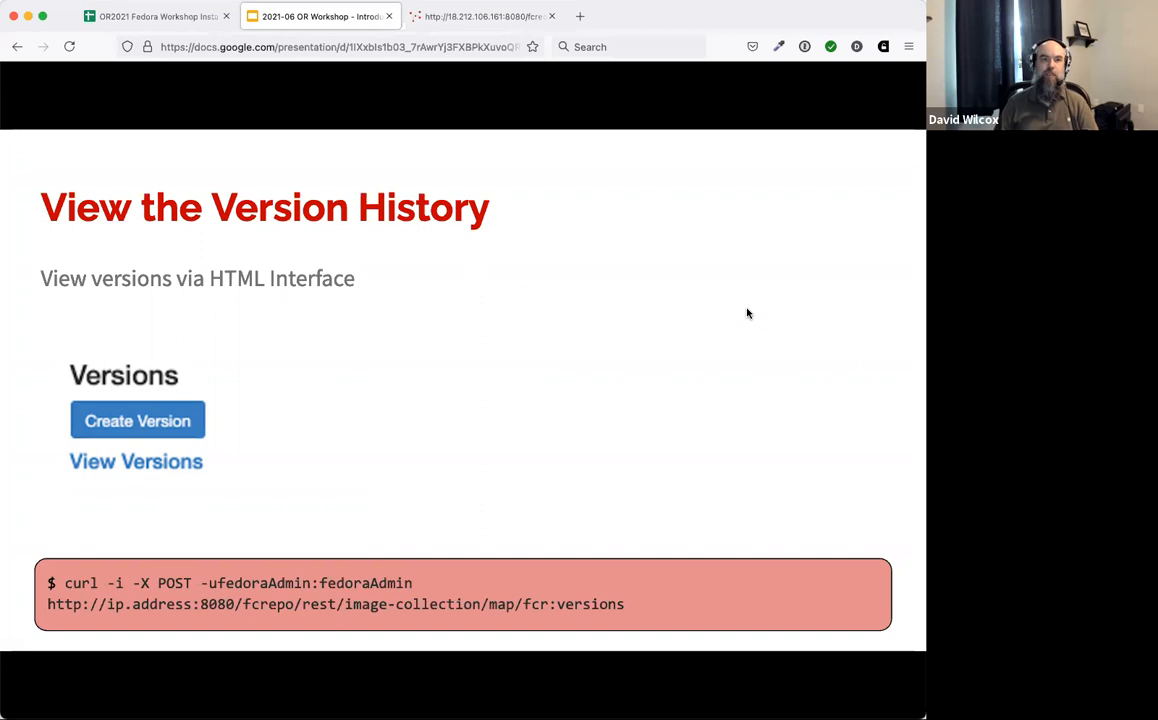
click(481, 24)
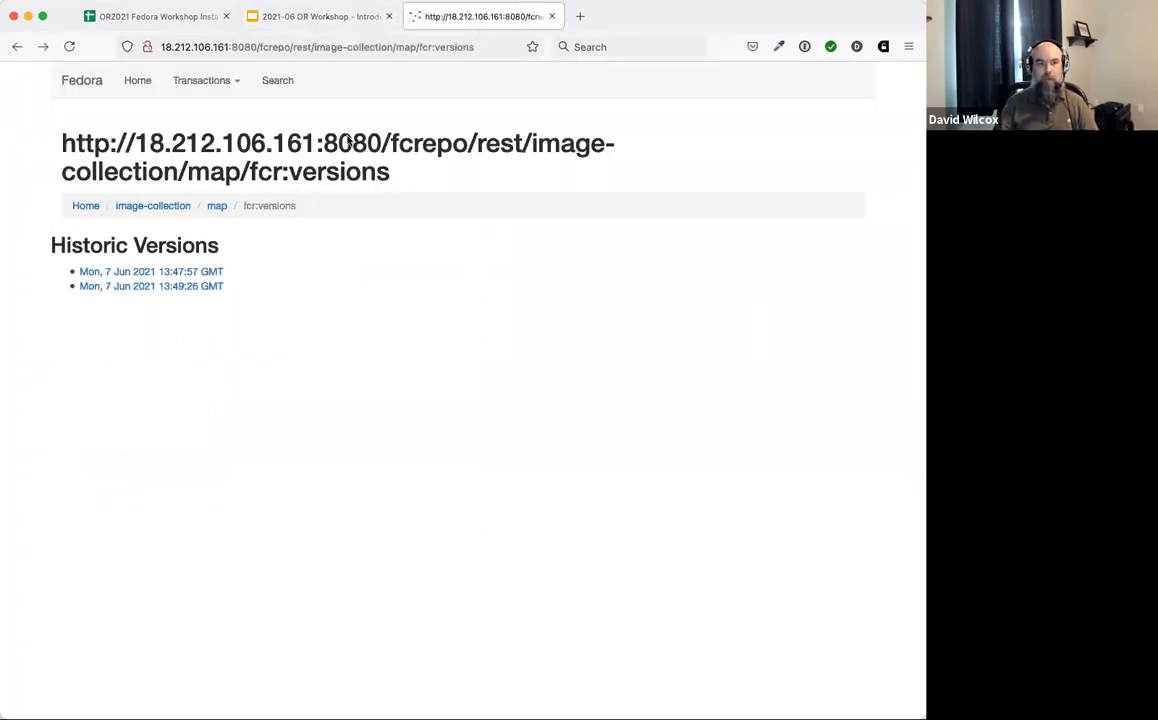
click(160, 206)
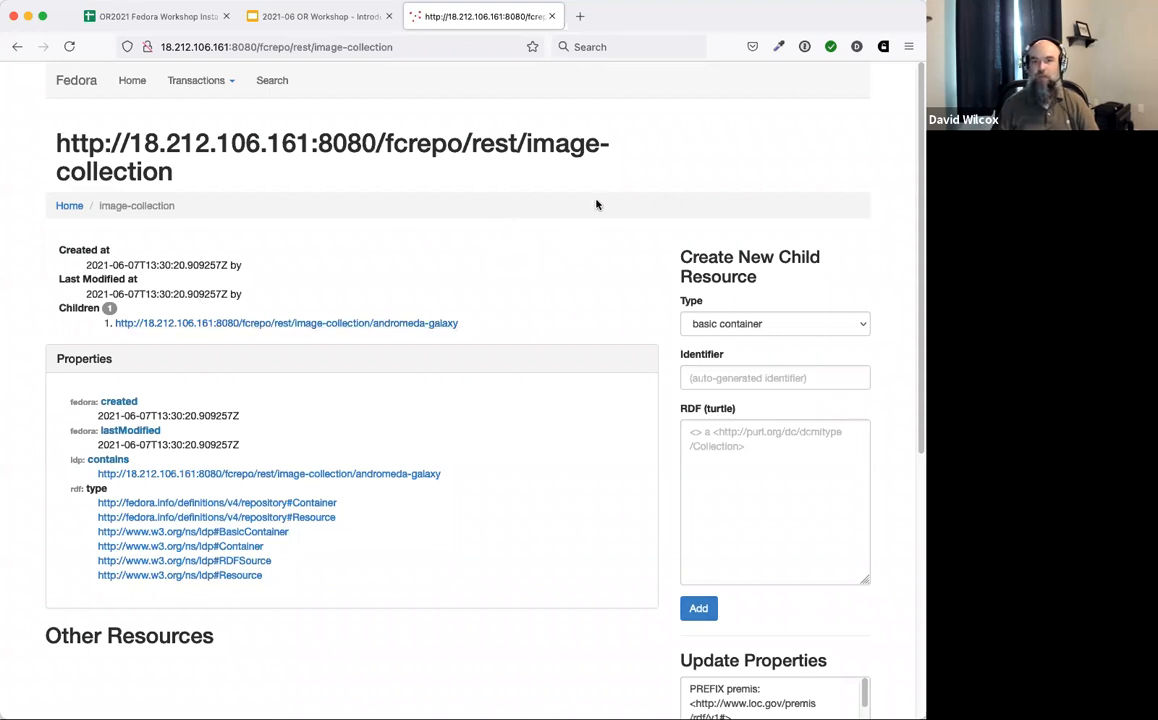
click(312, 20)
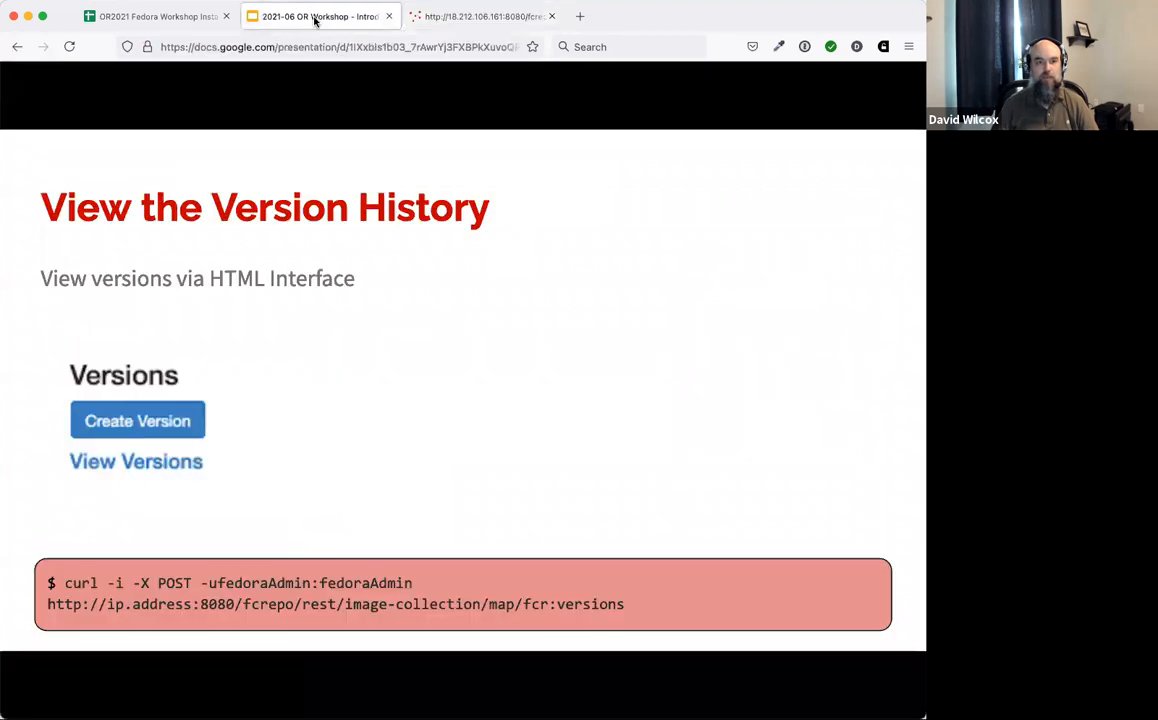
click(898, 337)
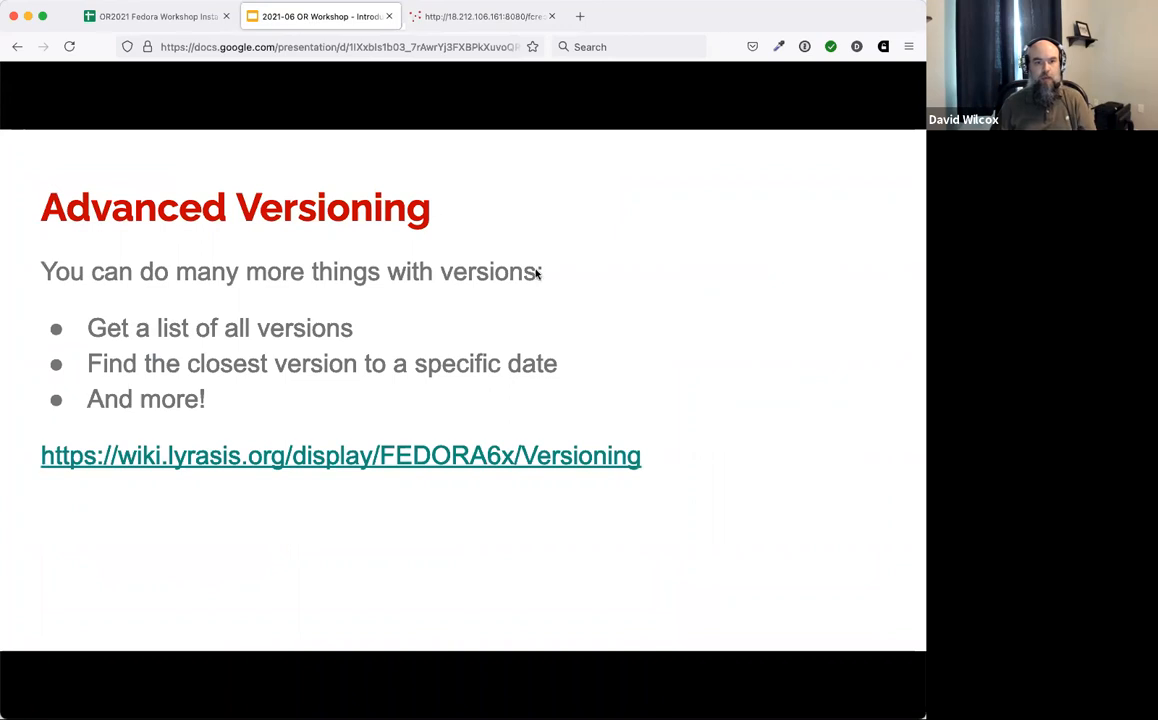